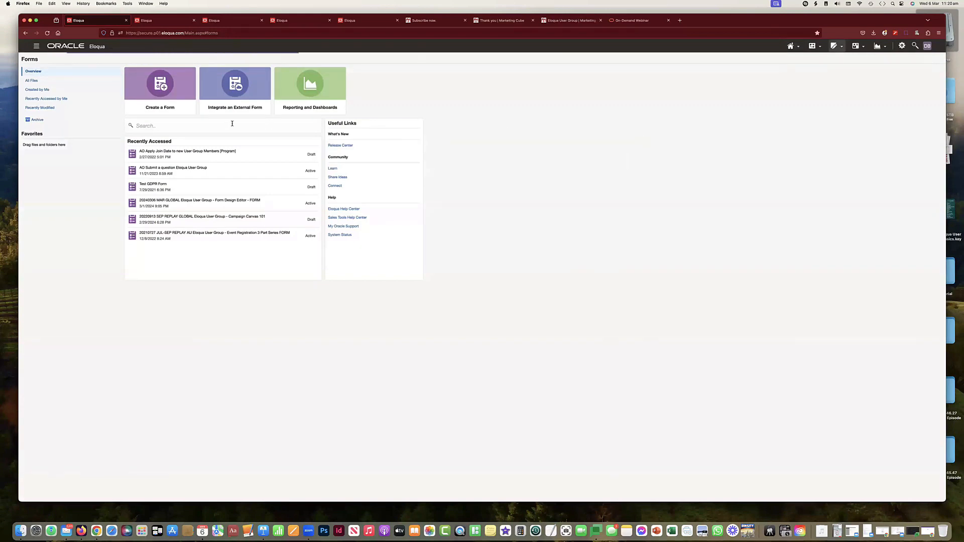
Create a new form from the template whose name starts with "Registration Global Eloqua".
click(178, 88)
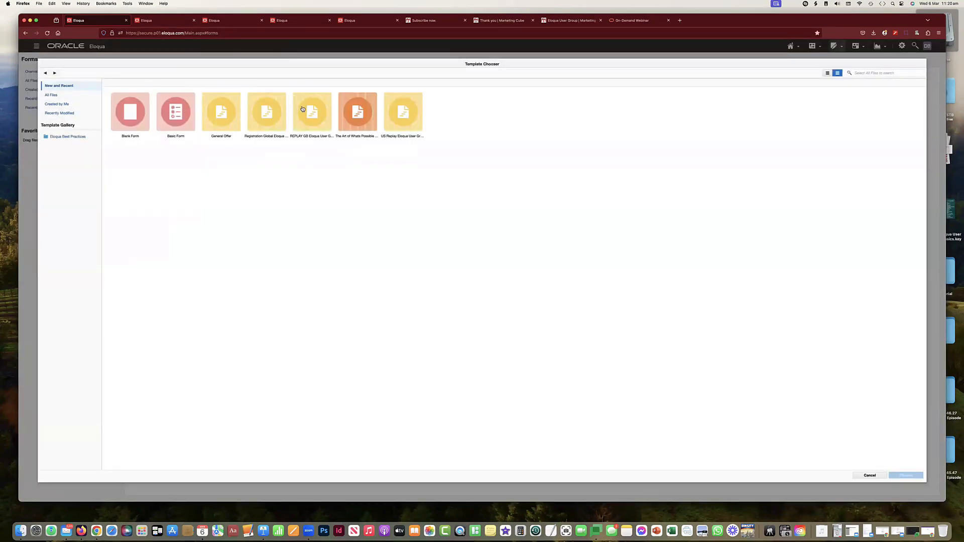
click(269, 120)
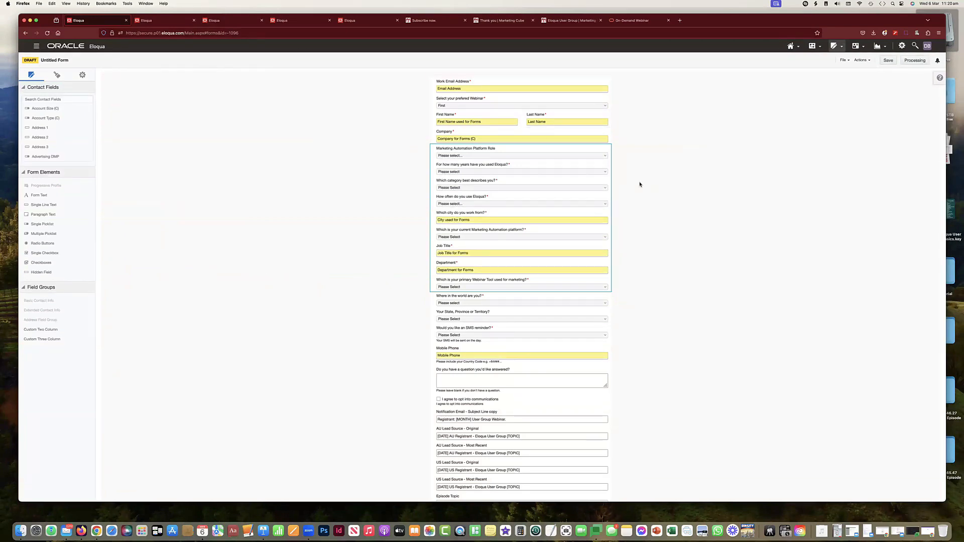
key(super+equal)
key(super+equal)
key(super+equal)
key(super+equal)
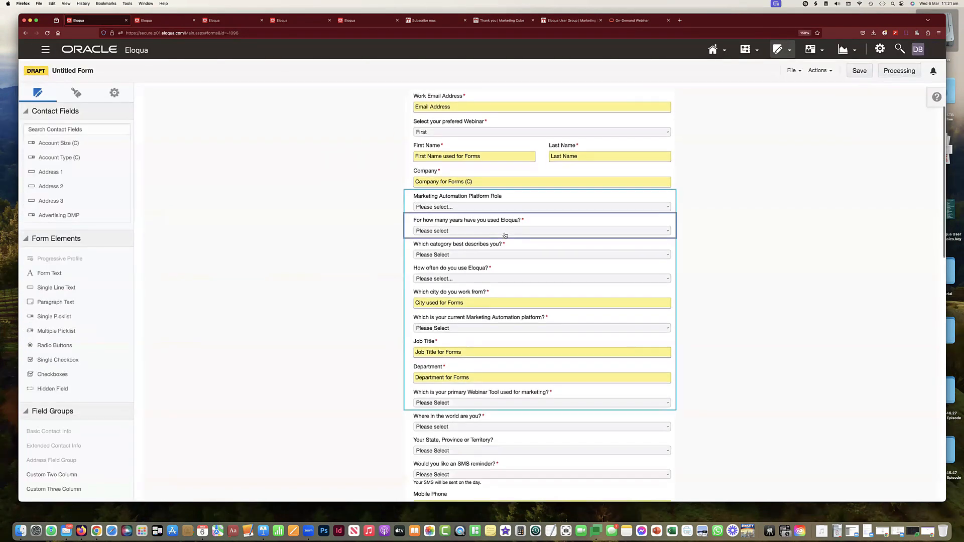
Inspect the picklist entries behind the "Select your prefered Webinar" field and leave the selection as is.
click(478, 139)
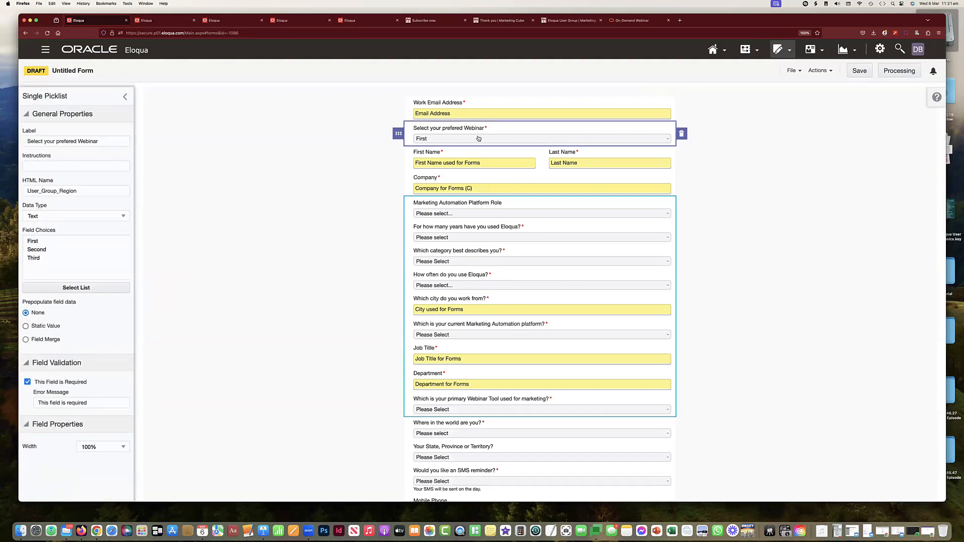
click(105, 285)
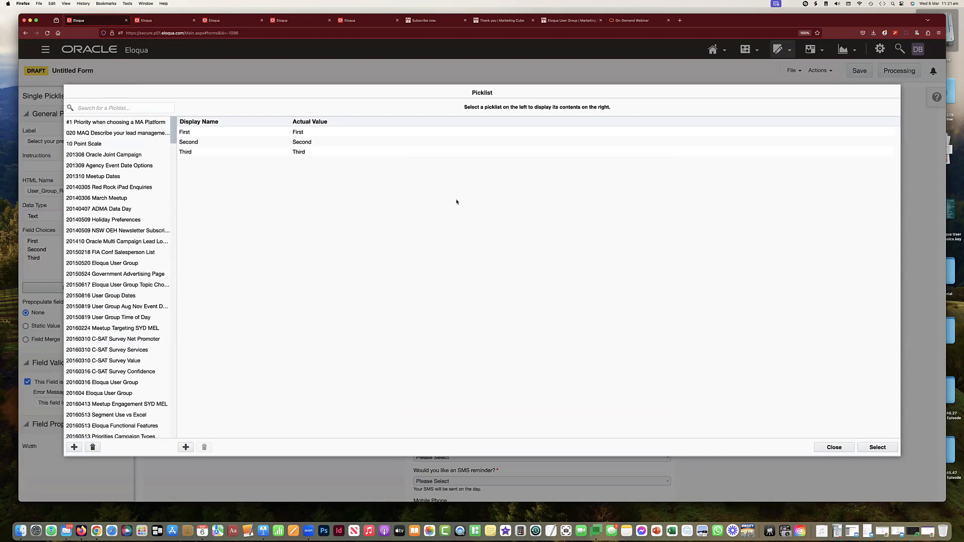
click(834, 447)
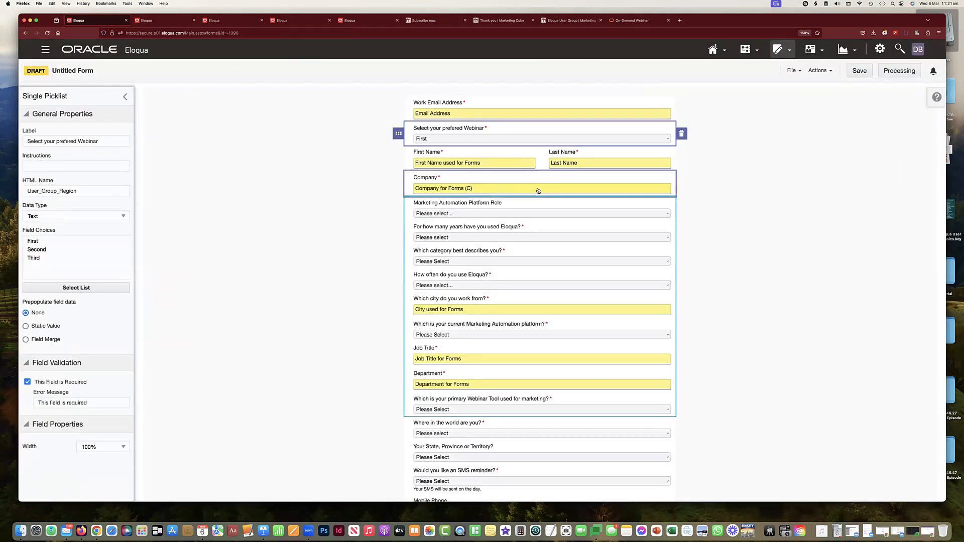
Review the form's remaining fields down to the Register Now button, including the settings of the Event Activity Performed hidden field.
scroll(538, 190, down, 1)
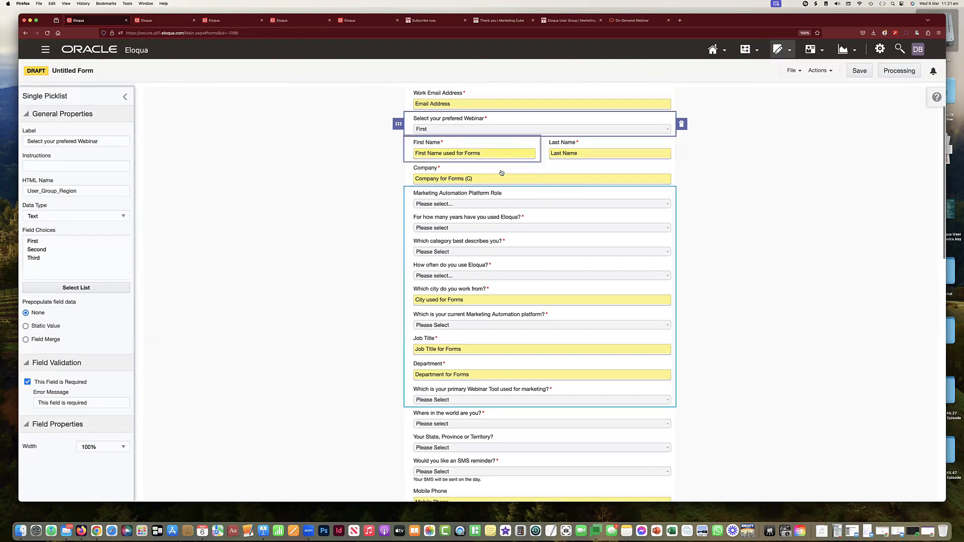
scroll(517, 211, down, 1)
scroll(517, 211, down, 10)
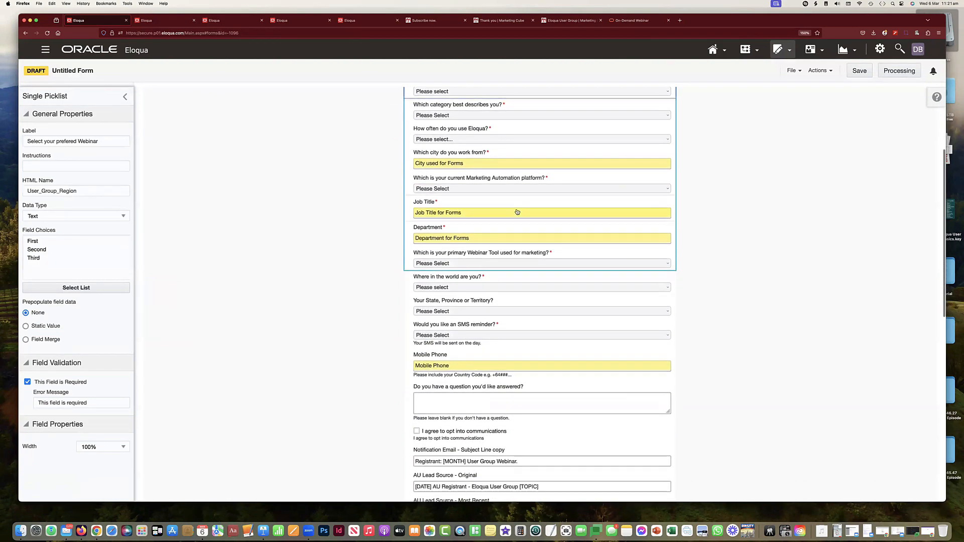
scroll(517, 211, down, 8)
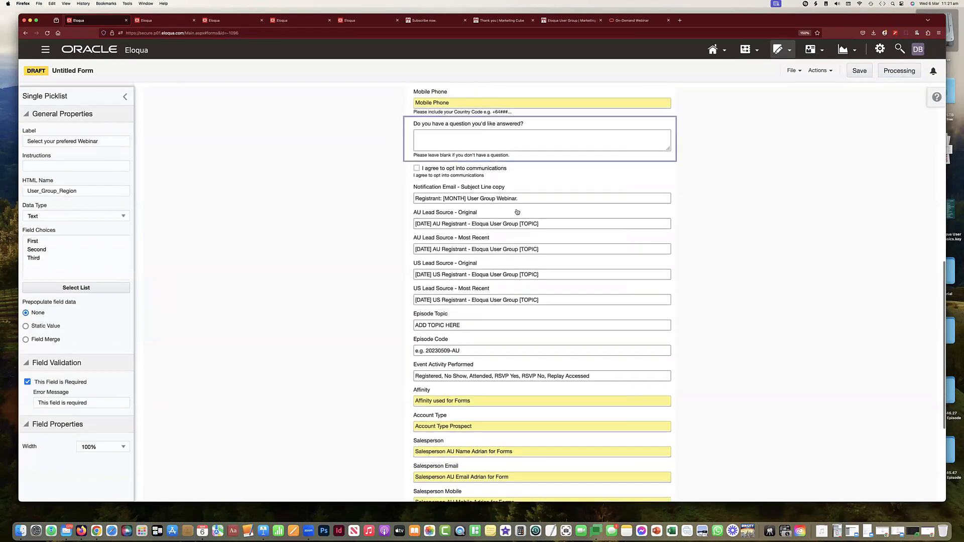
scroll(477, 318, down, 3)
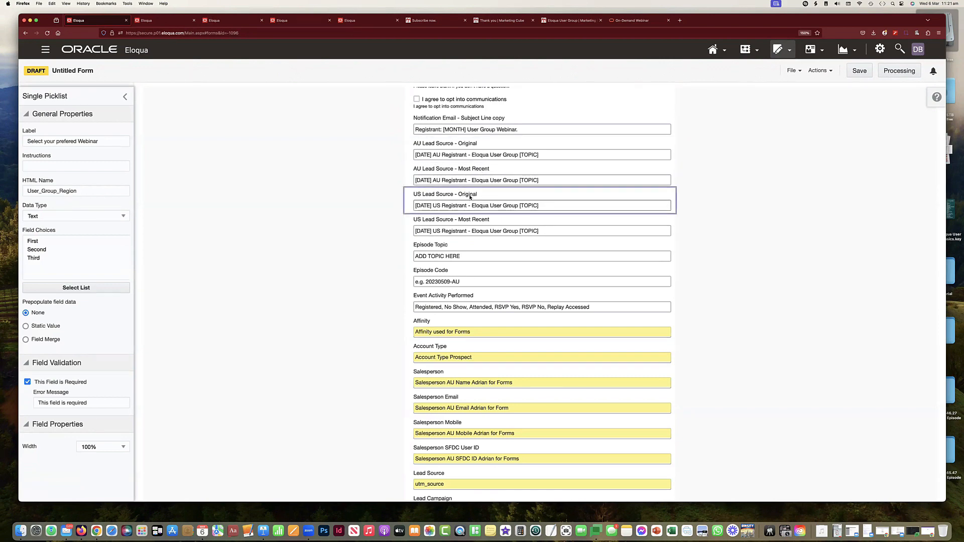
scroll(478, 220, down, 3)
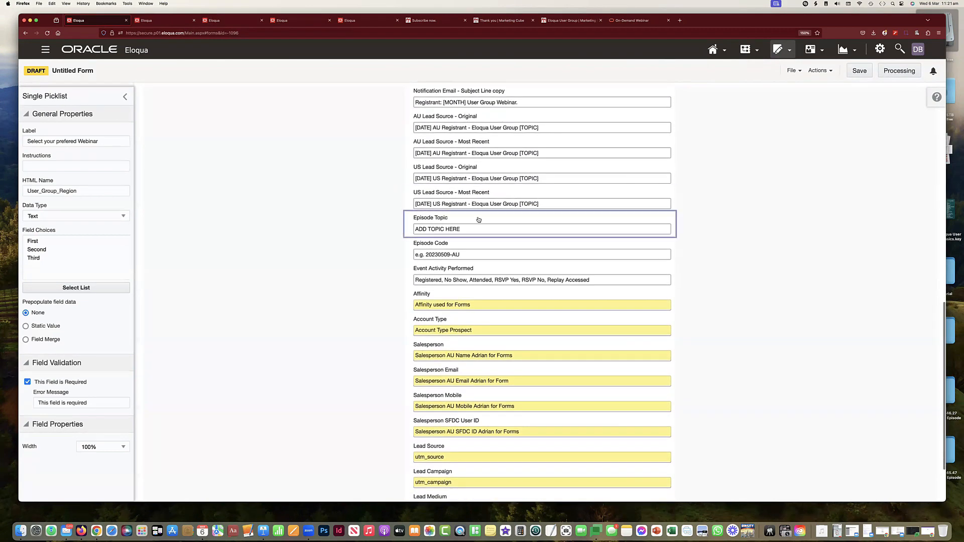
scroll(479, 220, down, 1)
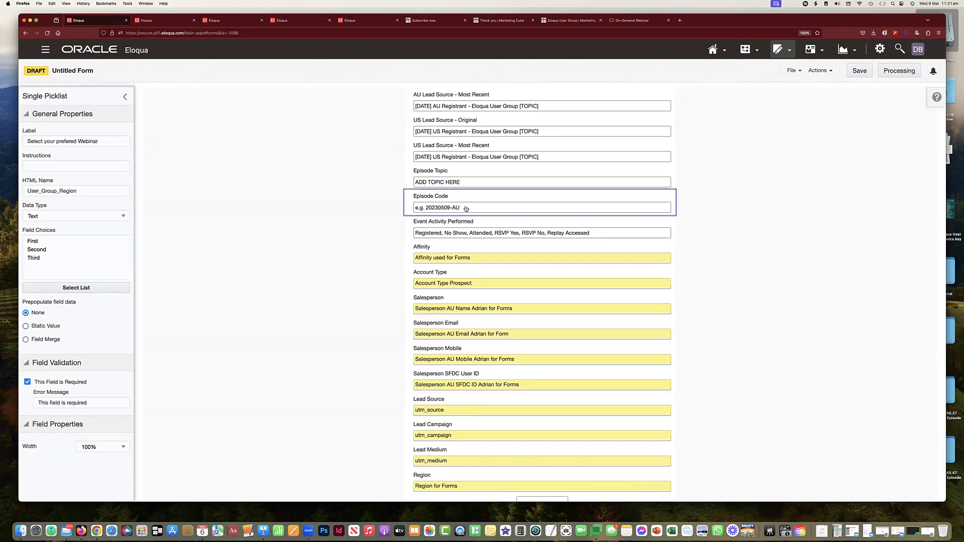
click(432, 233)
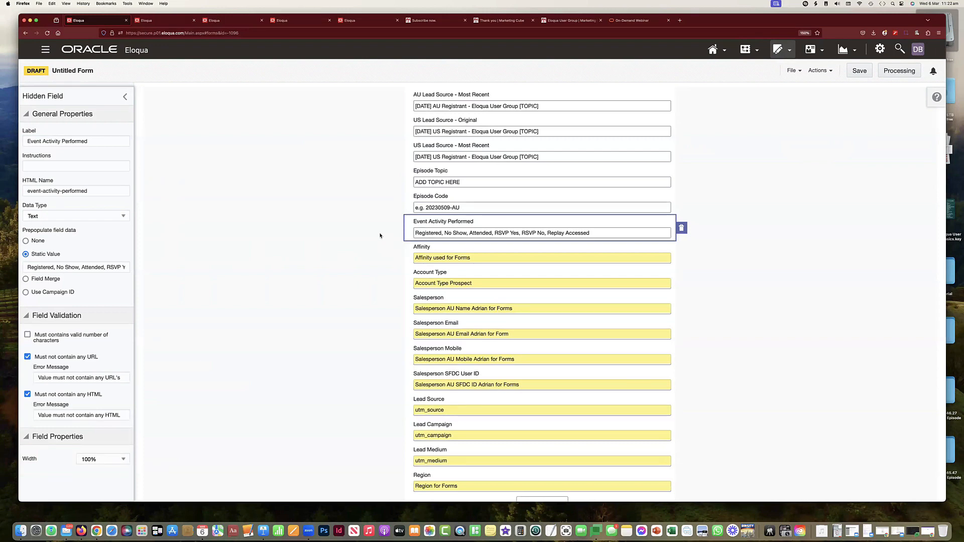
scroll(380, 235, down, 2)
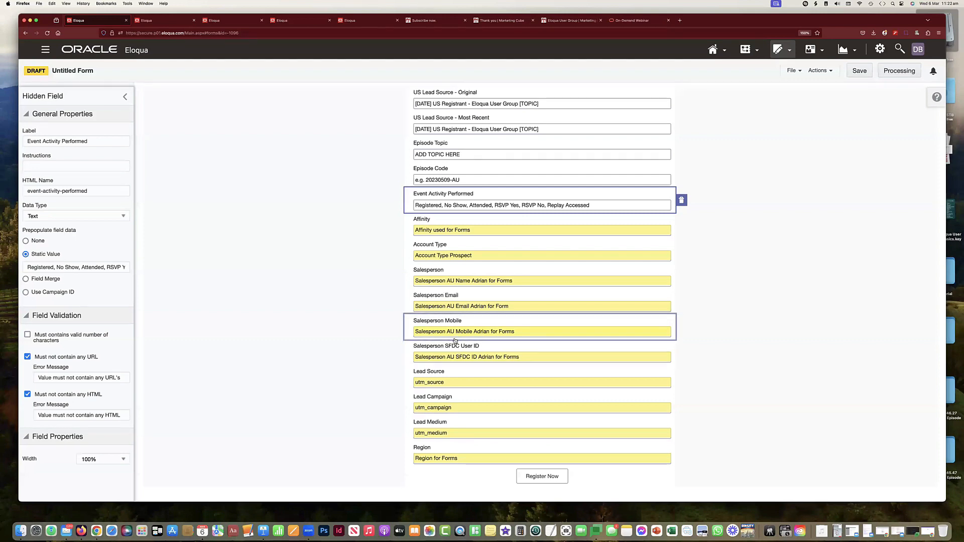
Examine the settings of the Progressive Profile group below the Company field.
scroll(463, 299, up, 10)
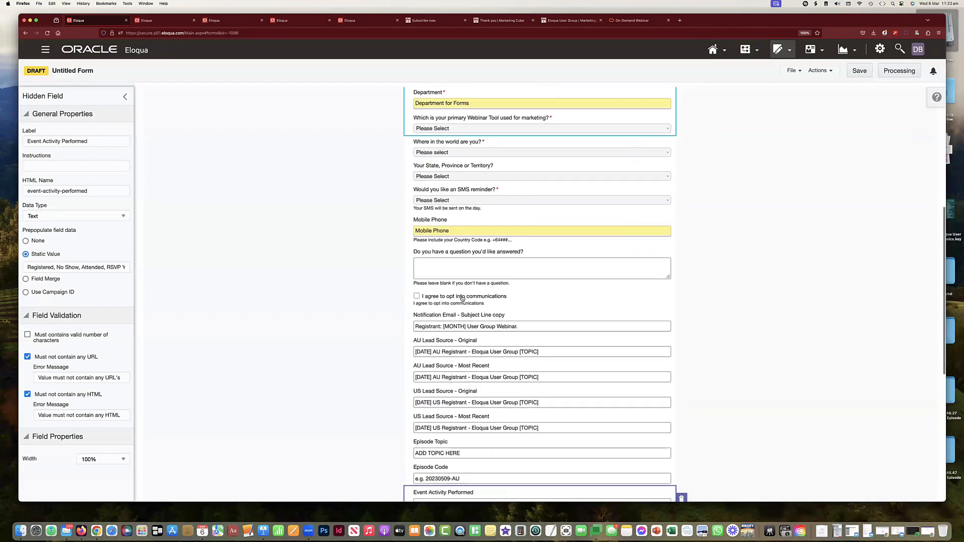
scroll(463, 299, up, 2)
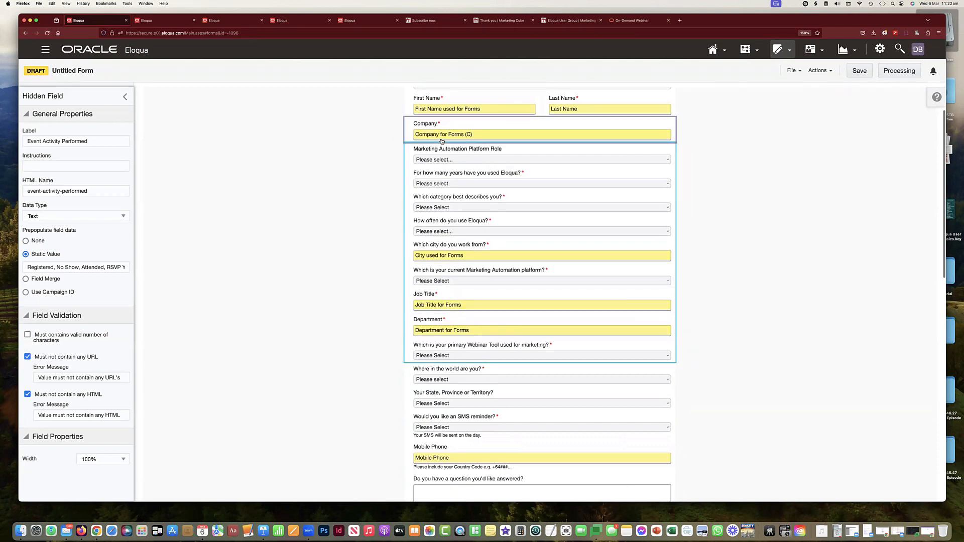
scroll(353, 224, up, 2)
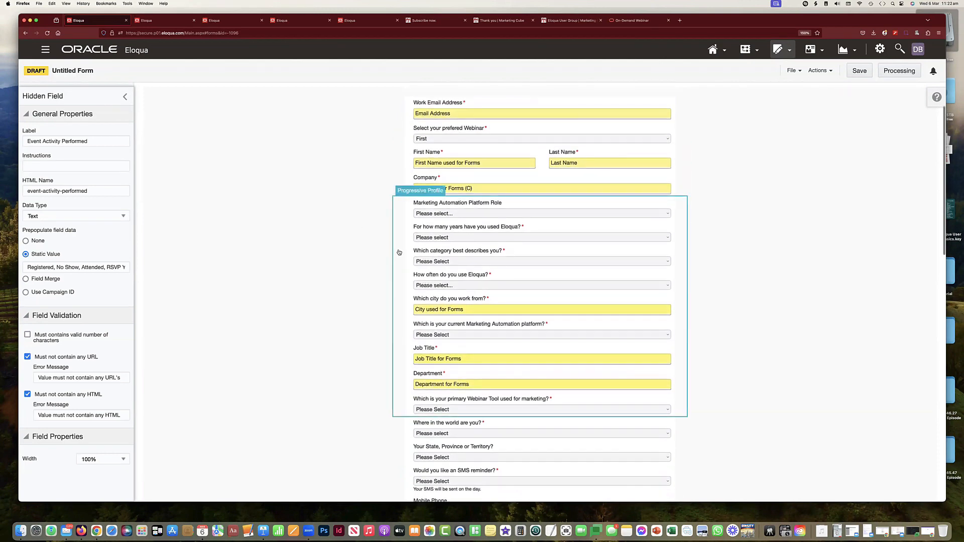
click(395, 249)
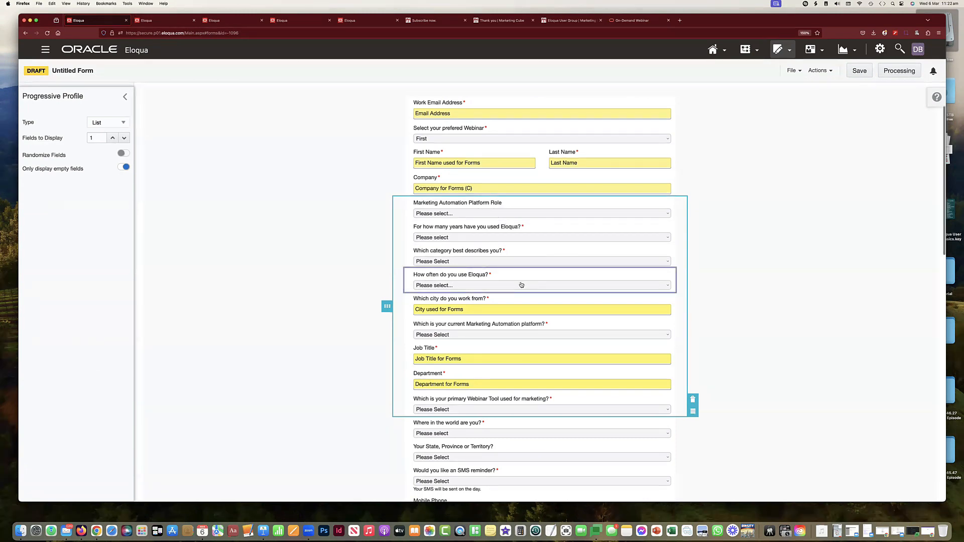
Add a Custom Two Column group below the name row and replace Custom Field One with the Address 2 contact field.
click(398, 161)
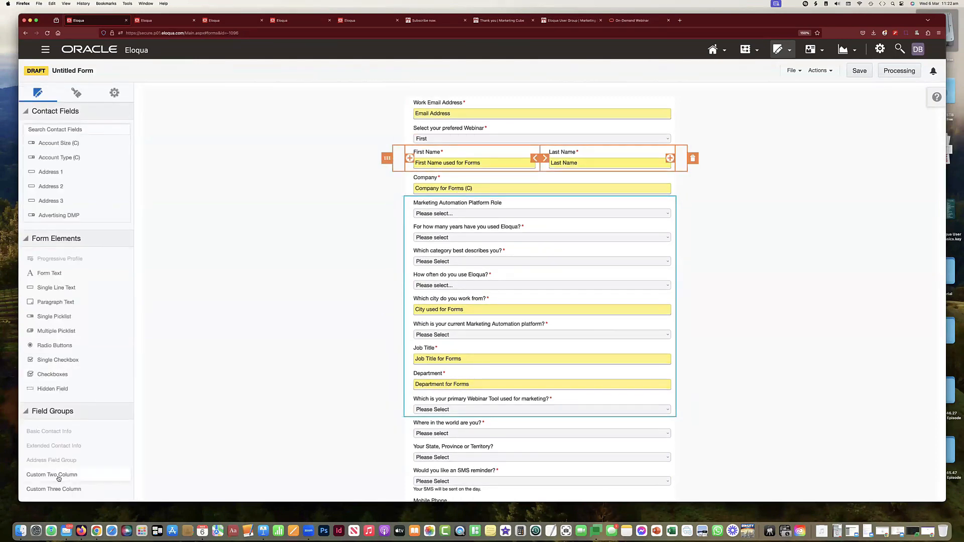
drag(59, 479, 441, 177)
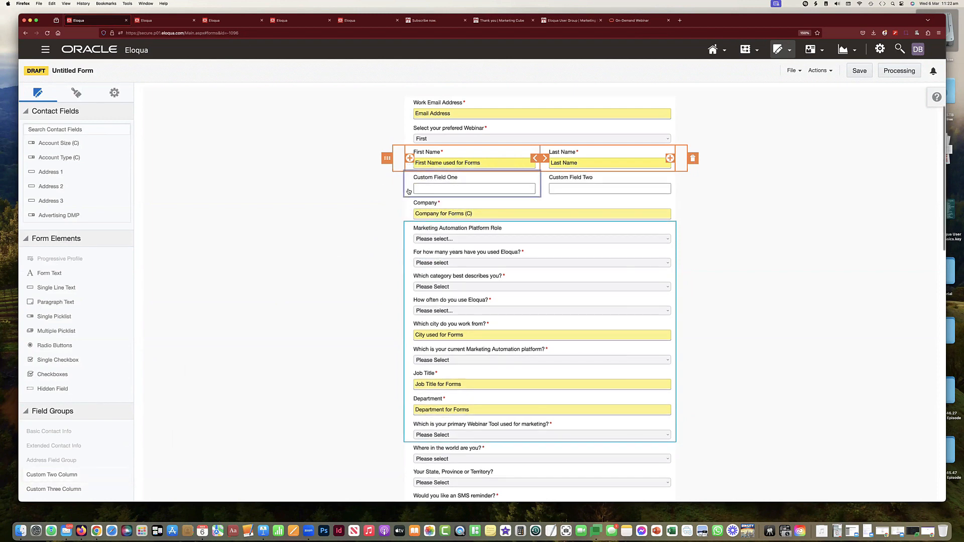
click(443, 185)
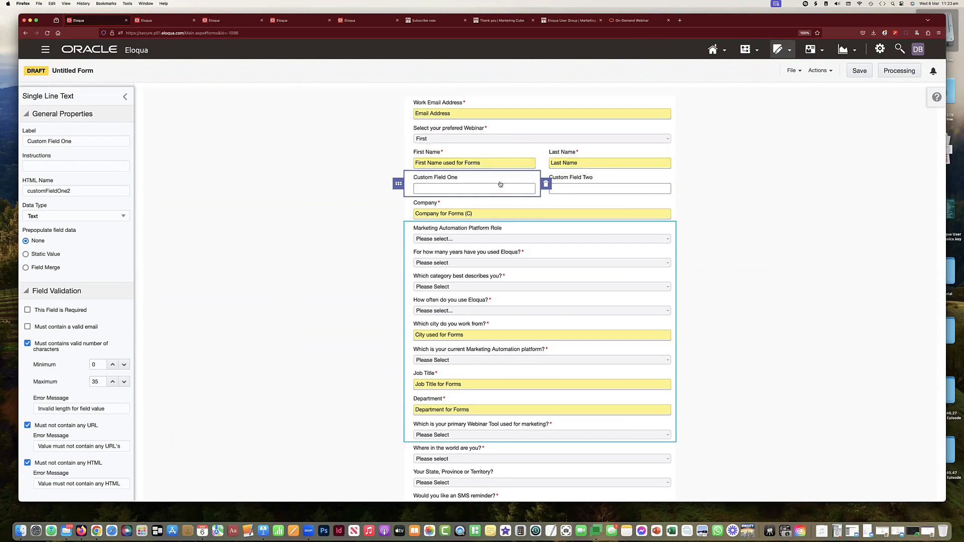
click(398, 183)
click(443, 183)
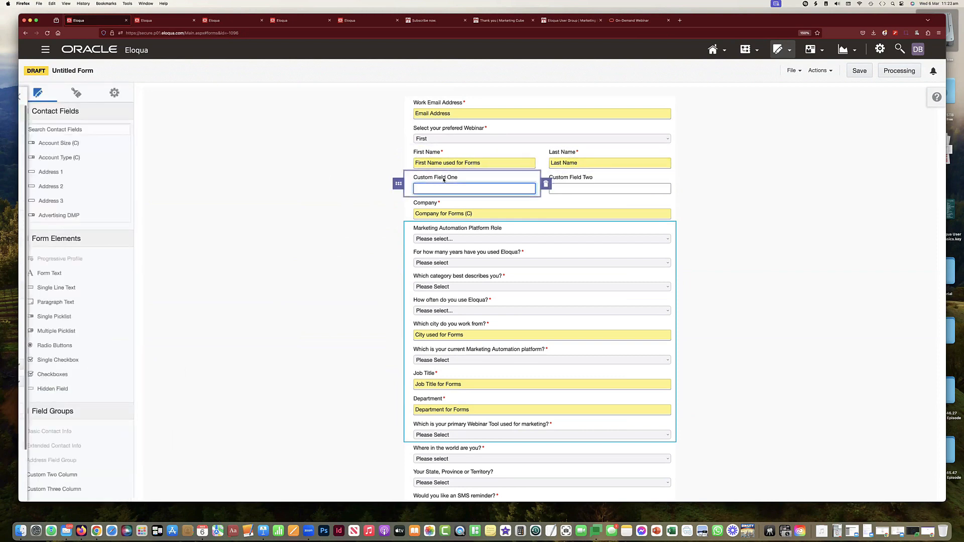
click(547, 184)
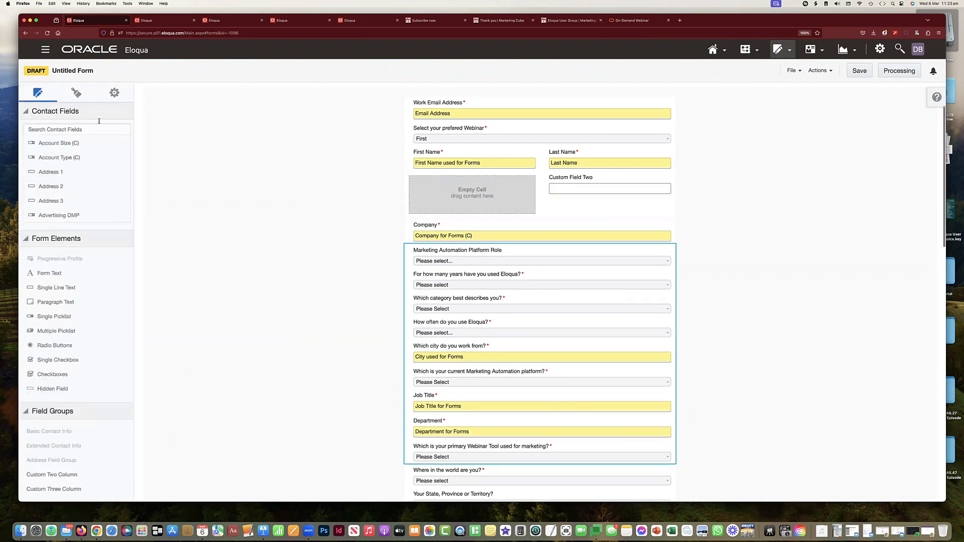
drag(69, 187, 469, 188)
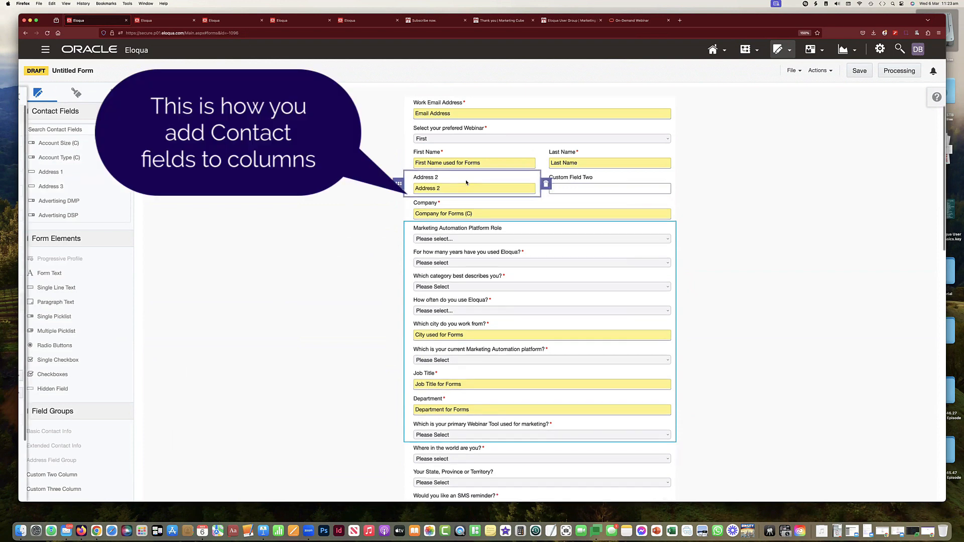
Replace Custom Field Two in the new two-column row with the Address 3 contact field.
click(610, 185)
click(684, 186)
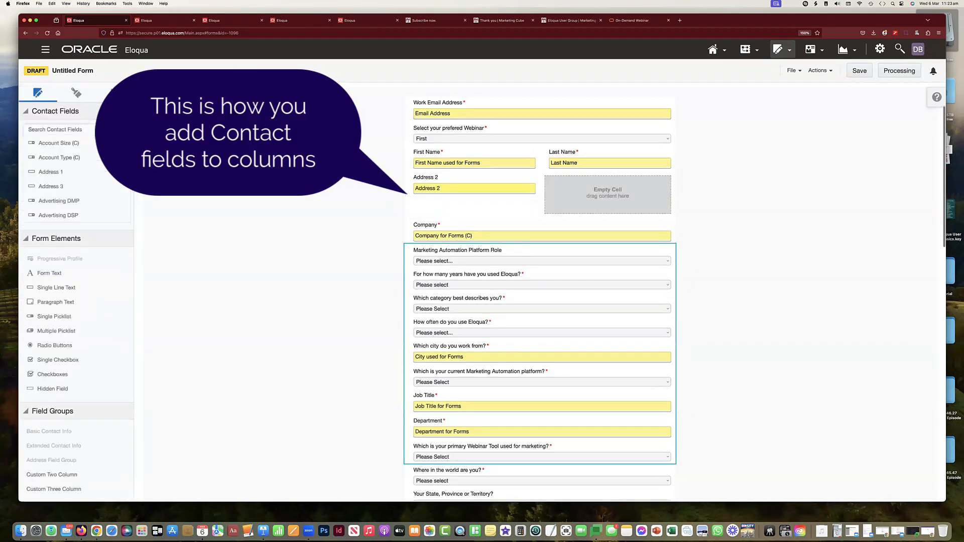
drag(55, 186, 594, 190)
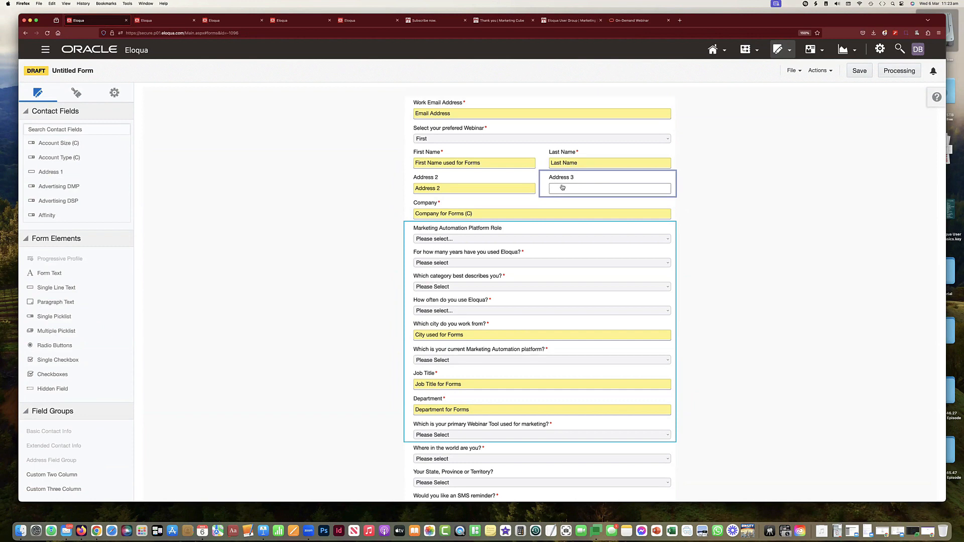
Move the address row above the name row and back below it, and delete the row.
mouse_move(400, 187)
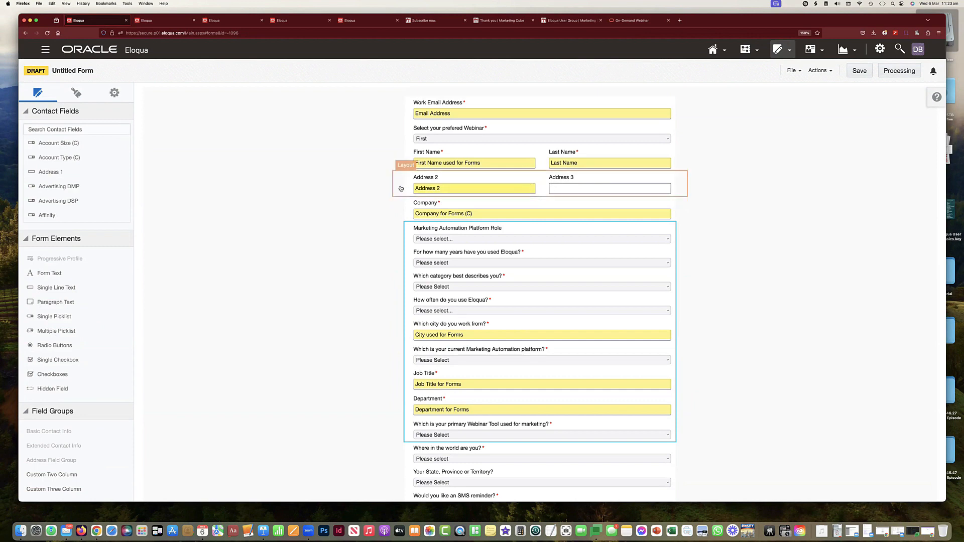
drag(388, 183, 397, 140)
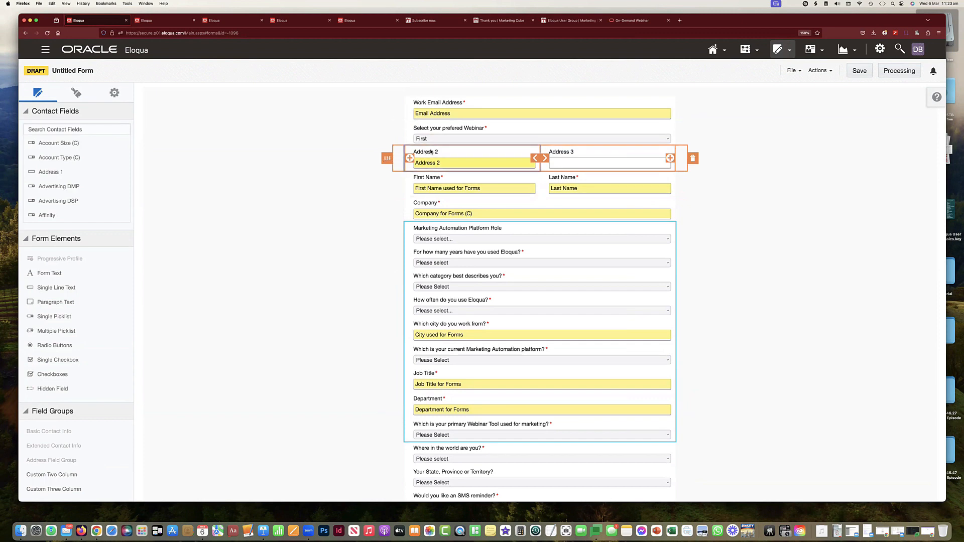
drag(387, 159, 388, 185)
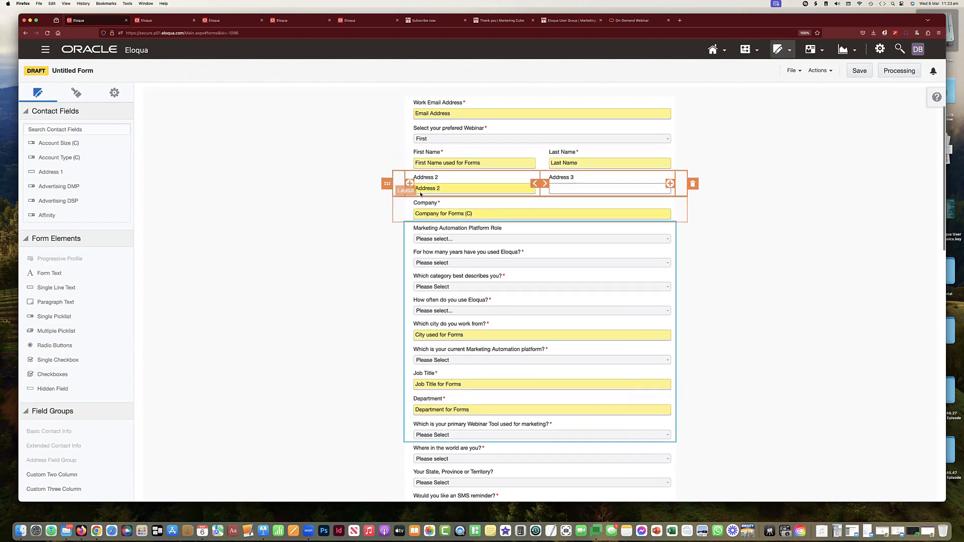
click(693, 185)
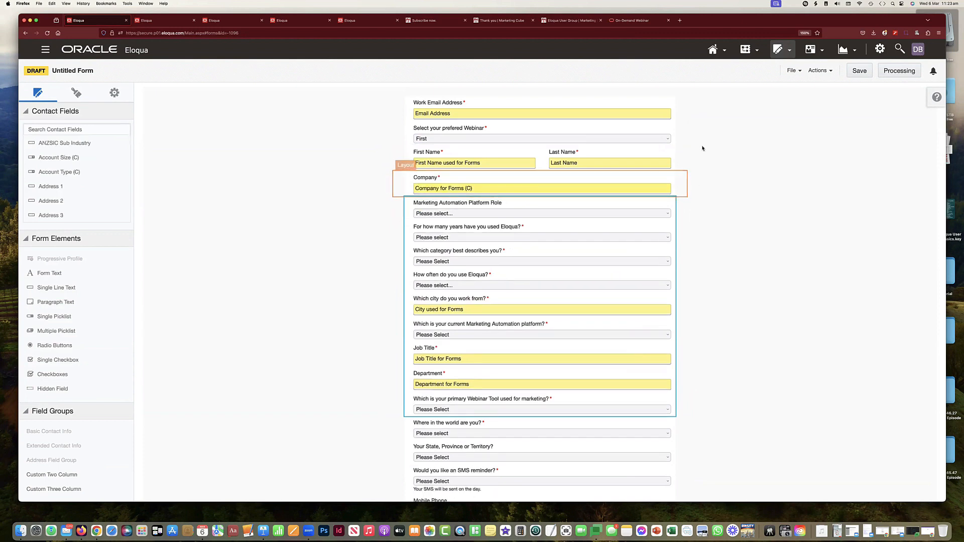
Toggle the Work Email Address field's required setting off and on, and enable its validations against containing any URL or HTML.
click(439, 113)
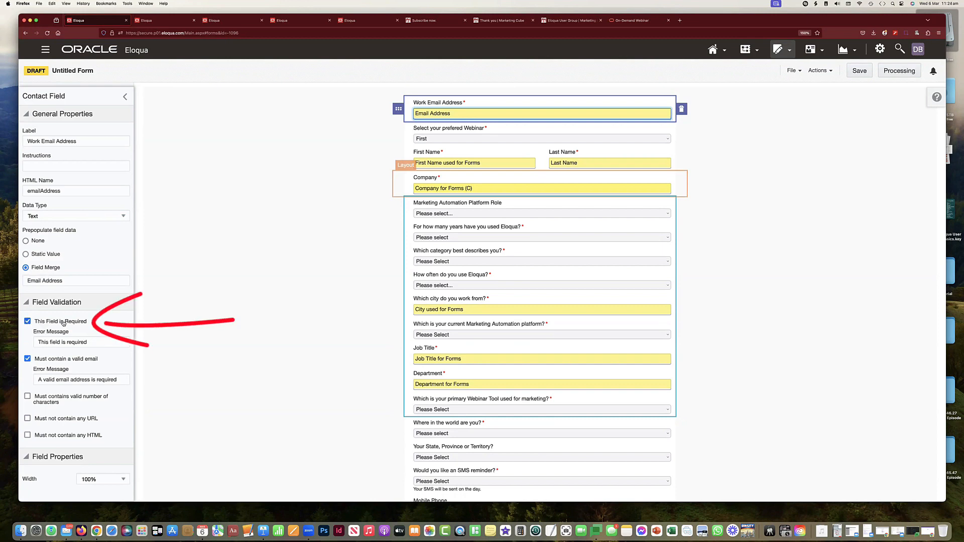
click(27, 322)
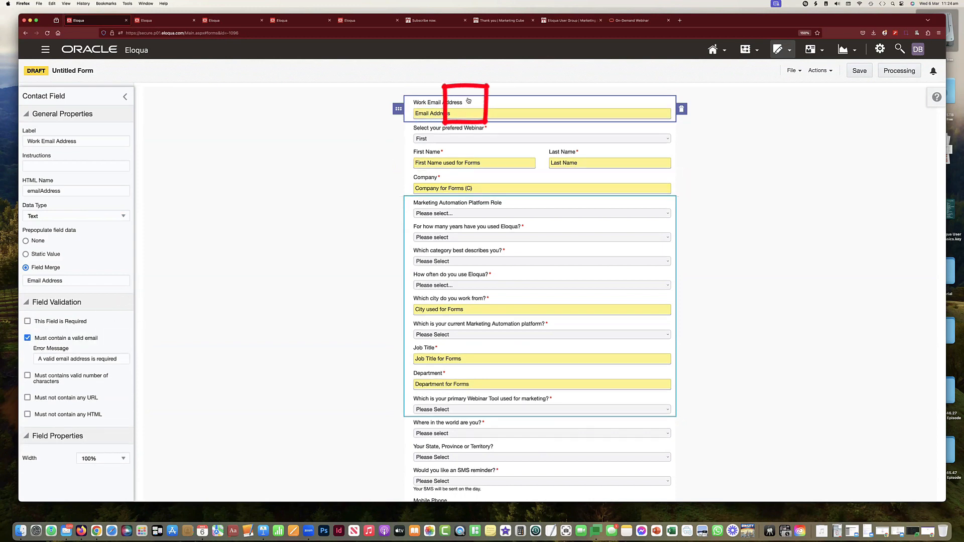
click(28, 321)
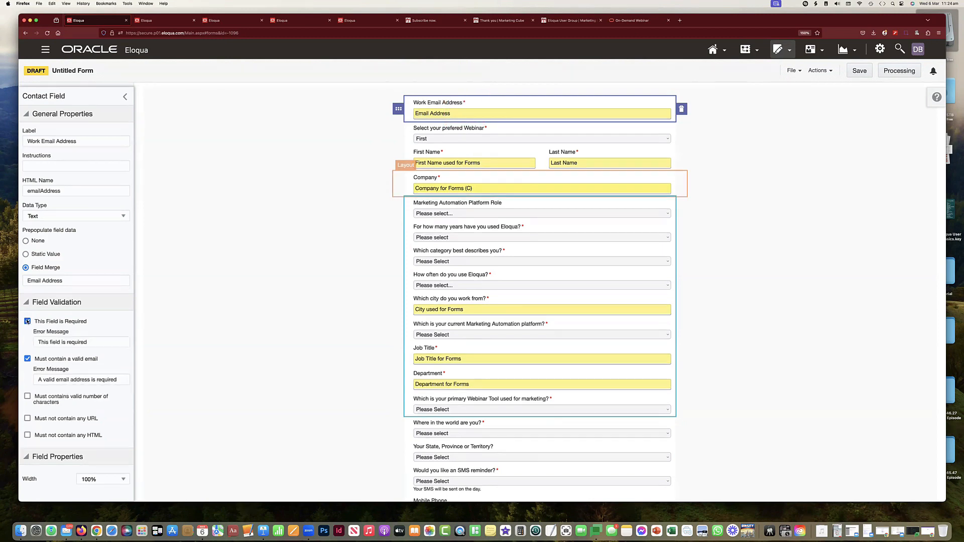
click(62, 379)
click(27, 419)
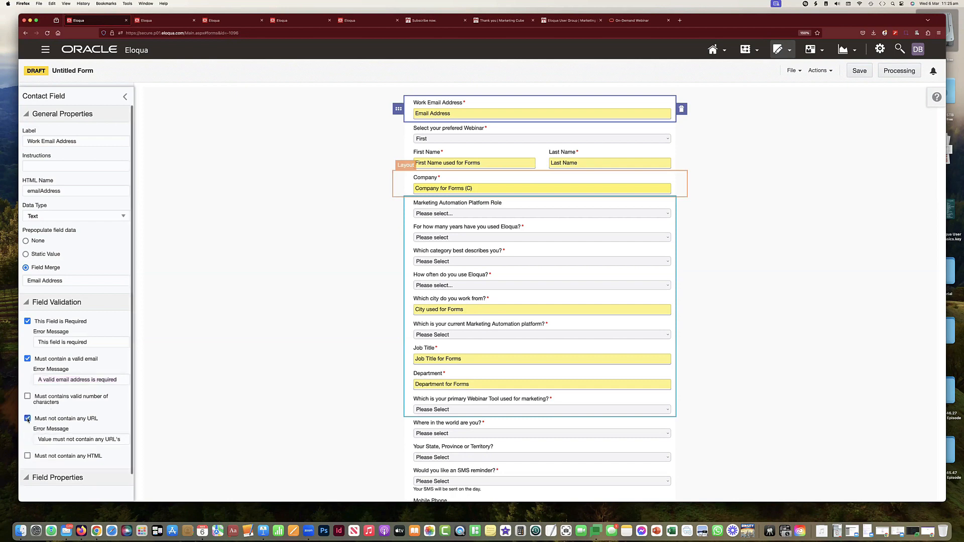
click(28, 457)
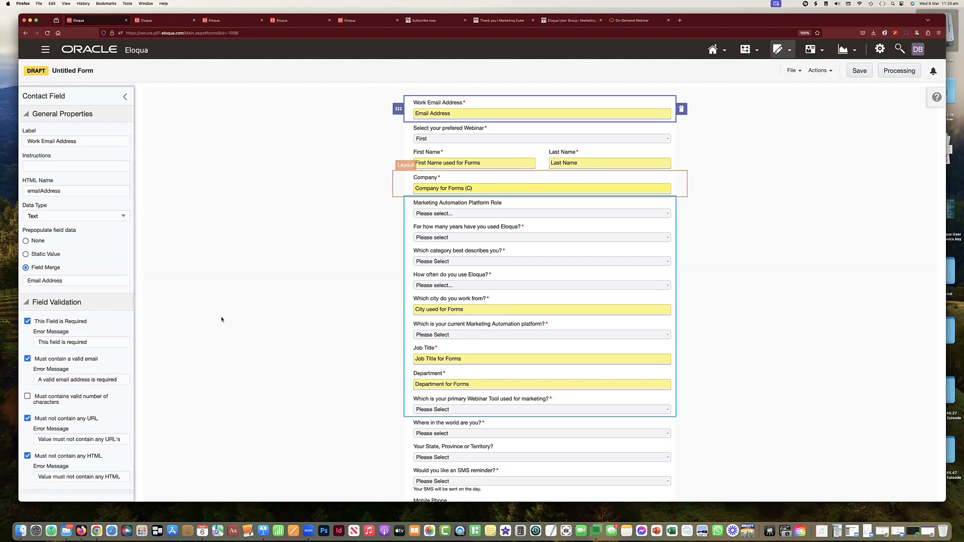
Review the Work Email Address field's validation rules and toggle its validation against containing any URL.
scroll(221, 319, down, 2)
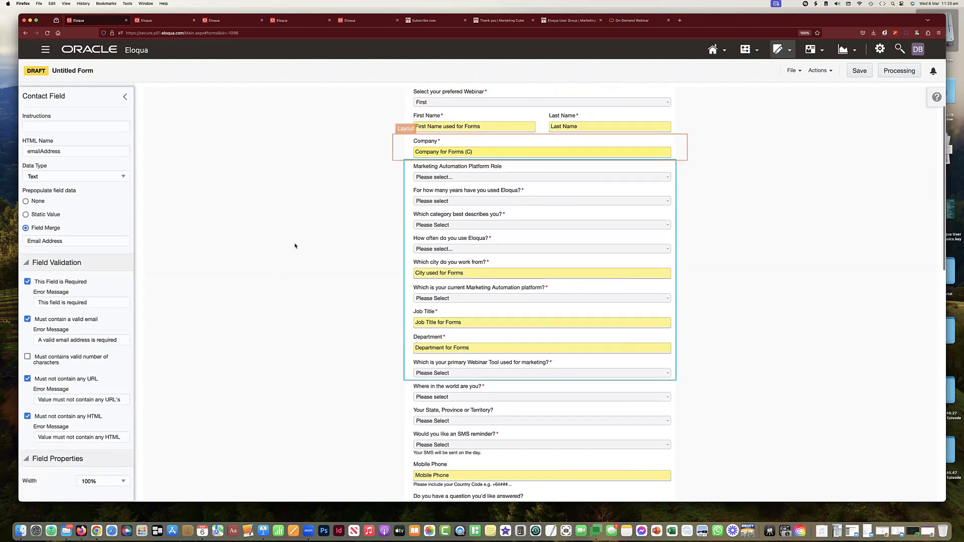
scroll(295, 246, up, 2)
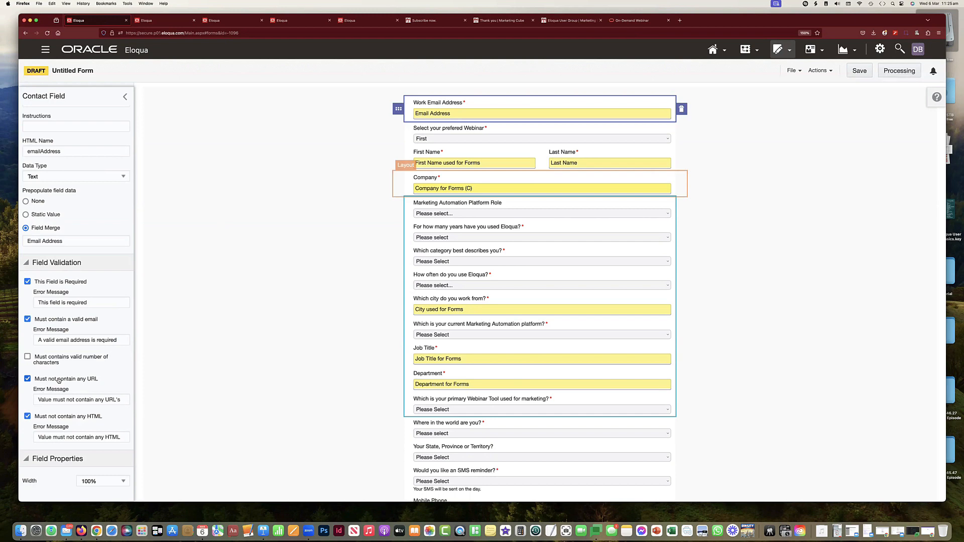
click(28, 379)
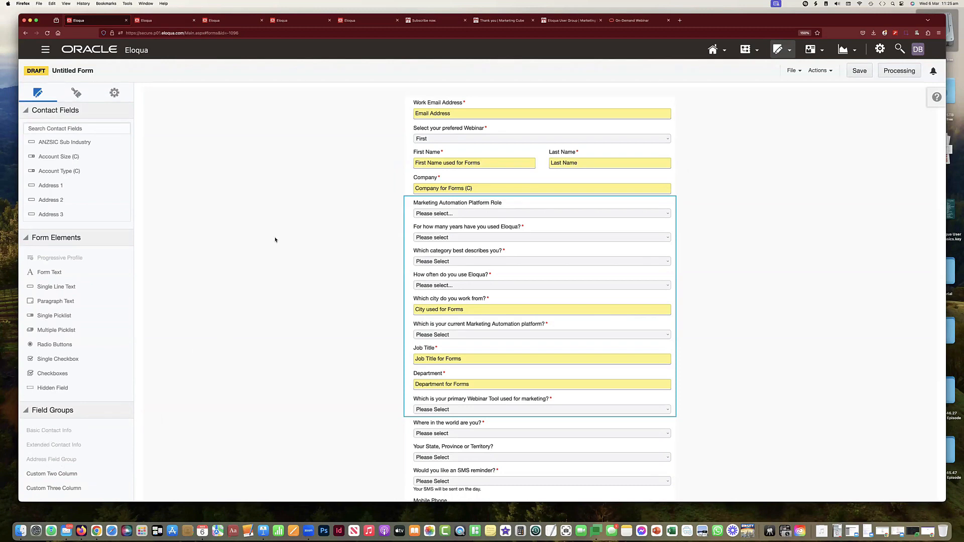
Set the form's label position to Left and its label alignment to Right in the general style settings.
click(75, 95)
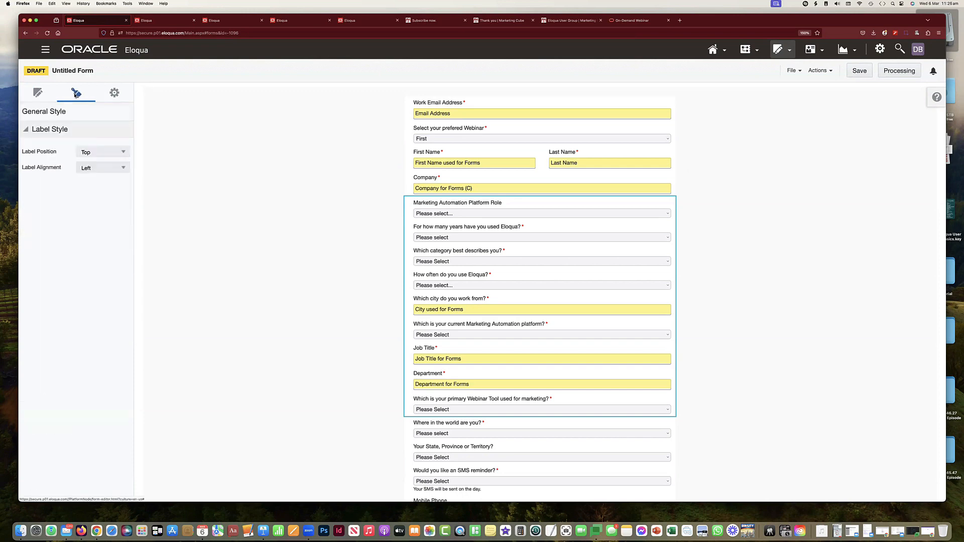
click(124, 153)
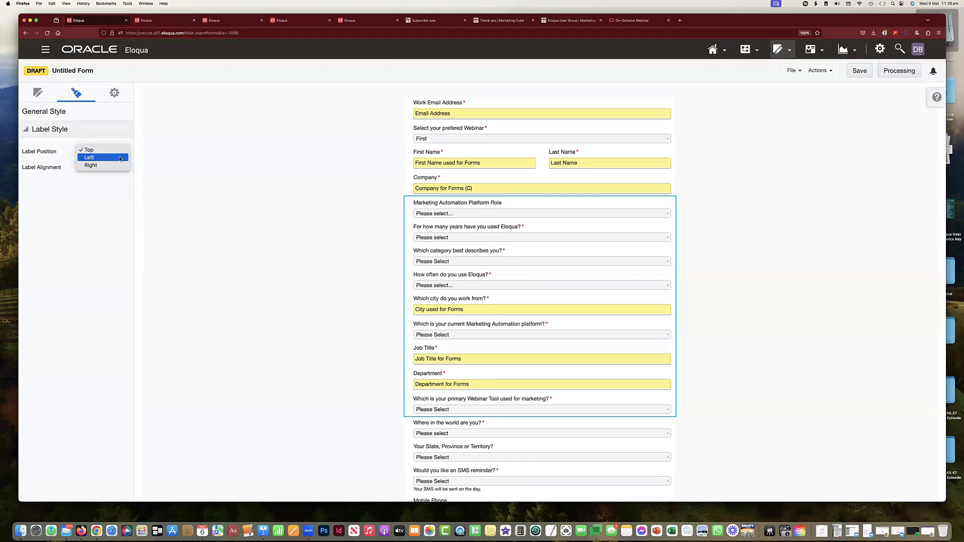
click(121, 158)
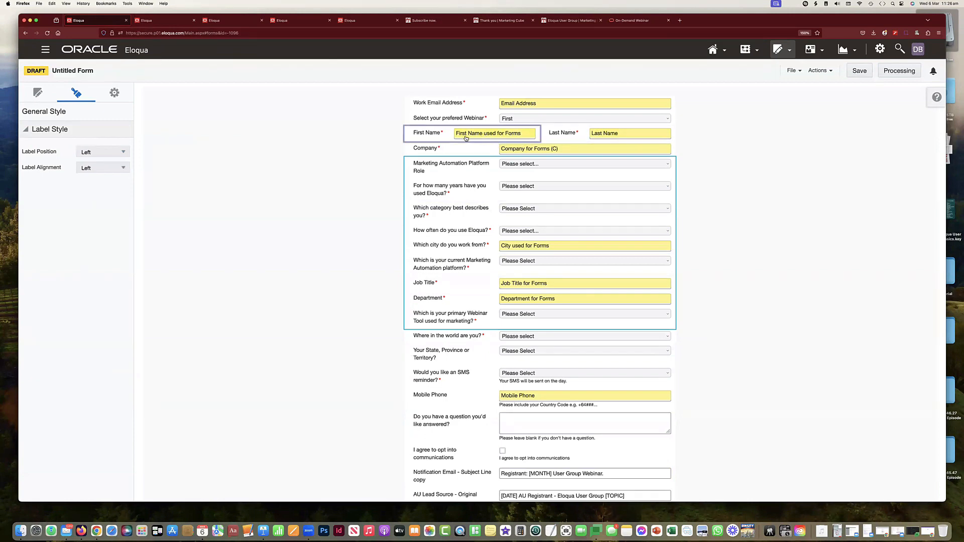
click(123, 168)
click(121, 173)
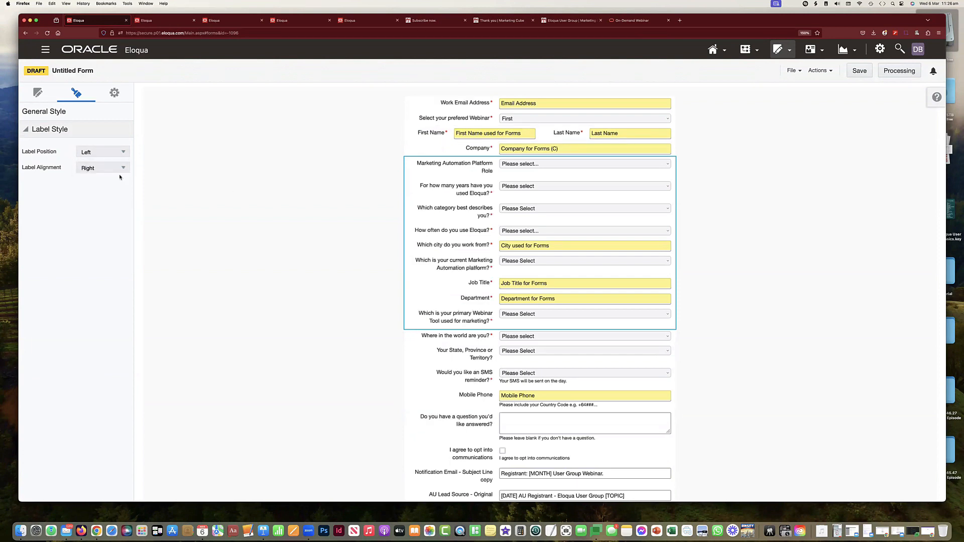
Return the label alignment to Left, and try the label position at Right before setting it back to Top.
click(120, 169)
click(113, 156)
click(112, 154)
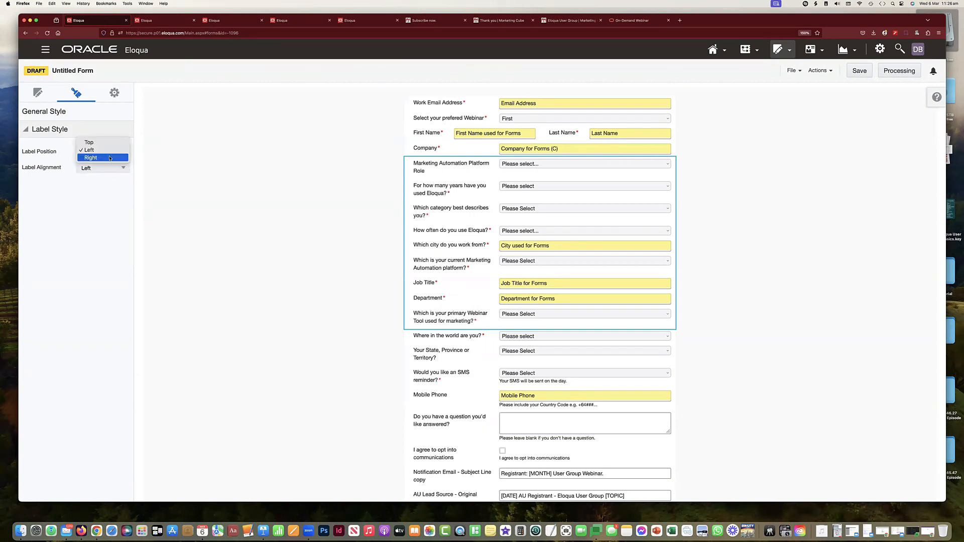
click(110, 159)
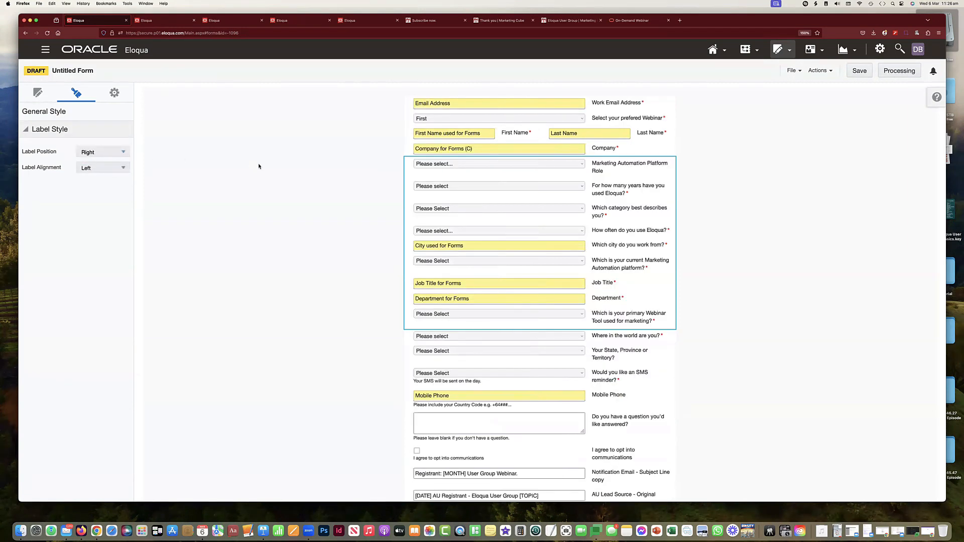
click(111, 153)
click(104, 136)
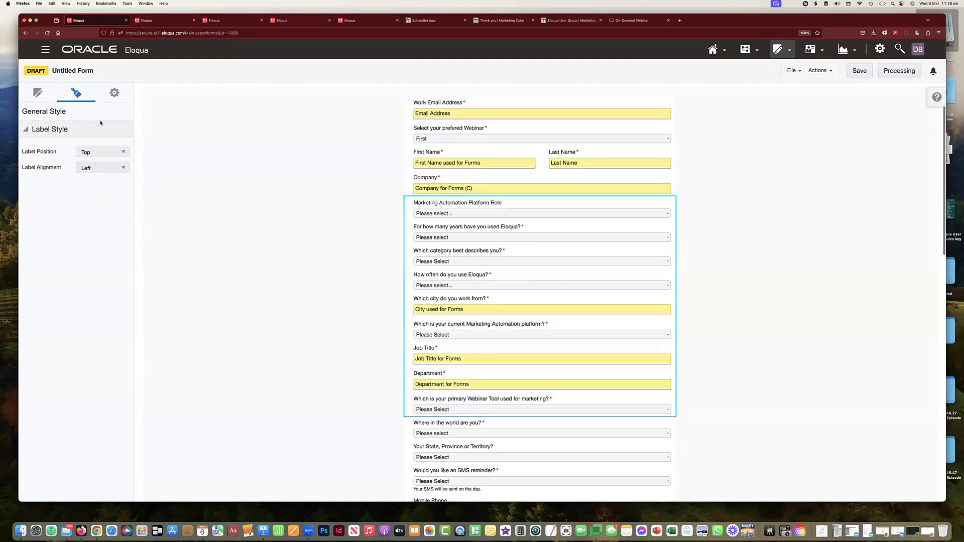
Examine the form's general settings, including spam protection and the Minimum Form Submit Time choices.
click(115, 93)
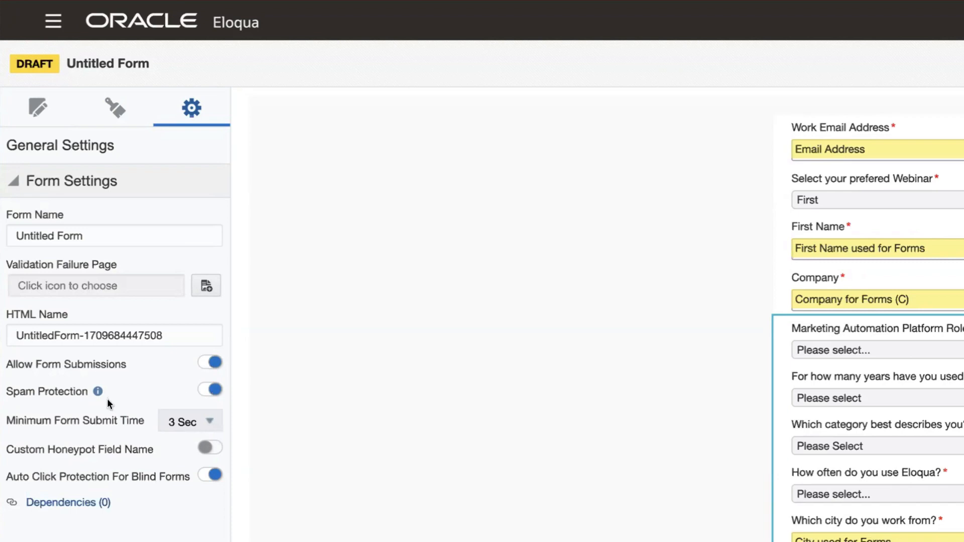
mouse_move(97, 392)
click(210, 421)
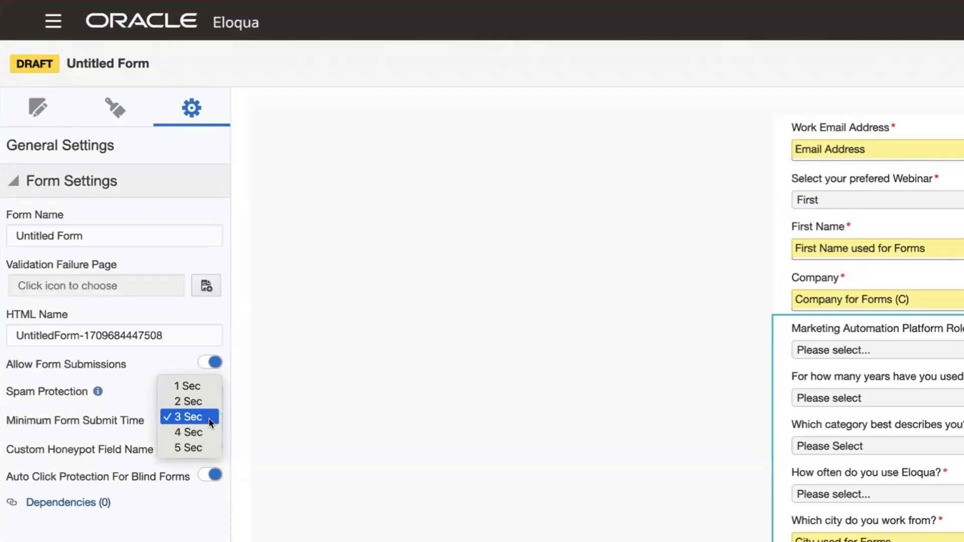
click(224, 419)
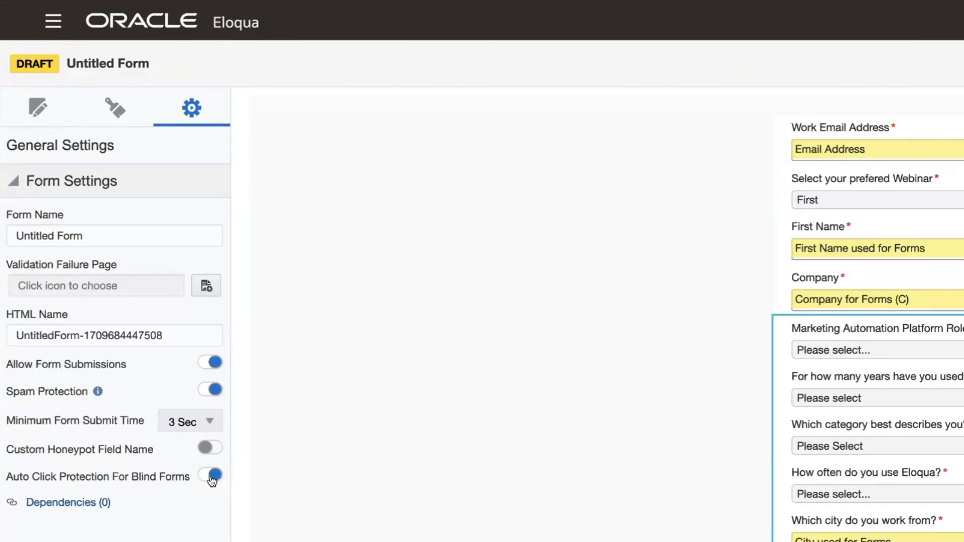
Examine the HTML Name in the form settings and compare it with the form title.
triple_click(61, 332)
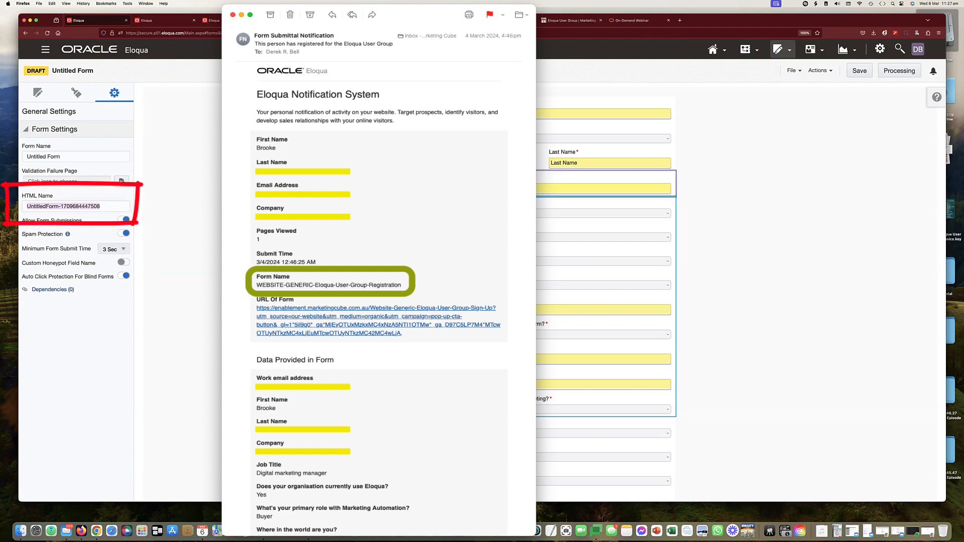
click(71, 207)
drag(28, 206, 112, 203)
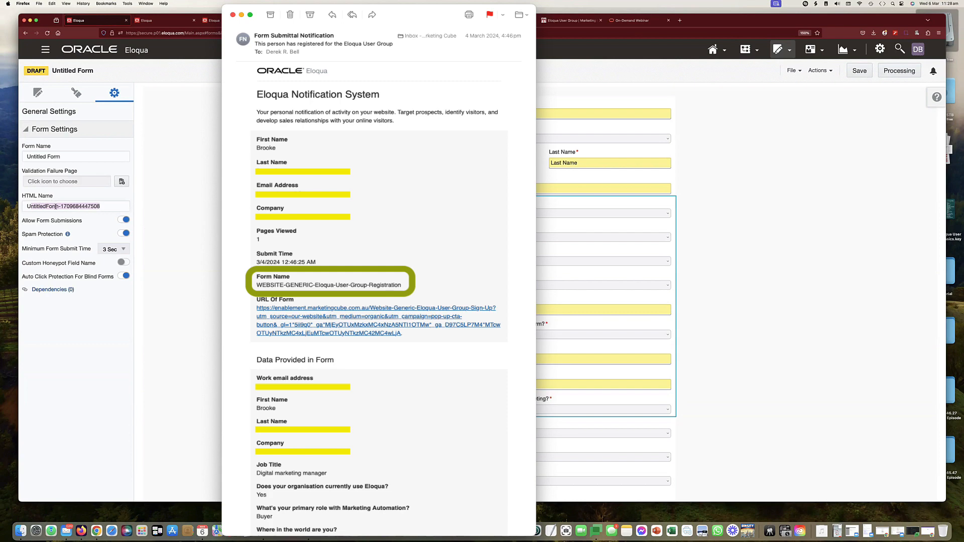
click(107, 72)
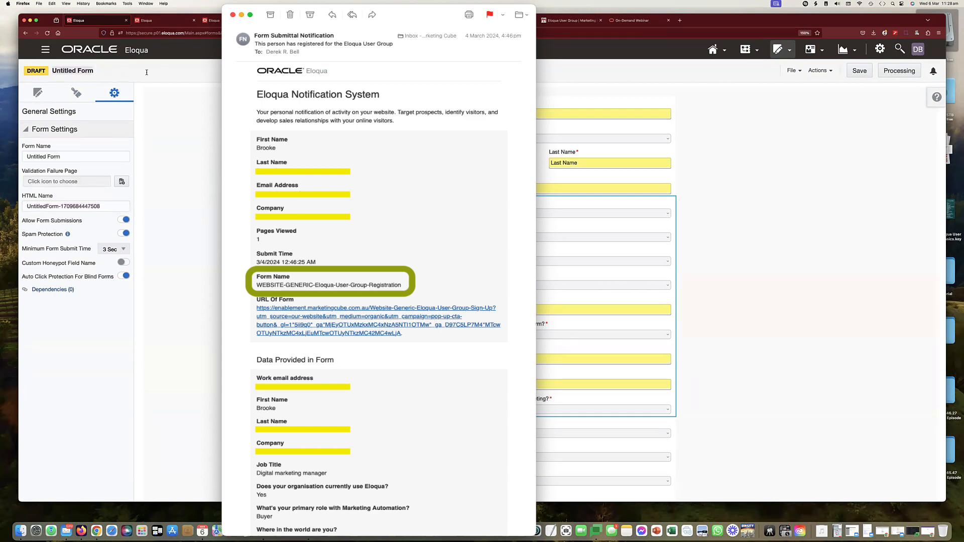
triple_click(51, 206)
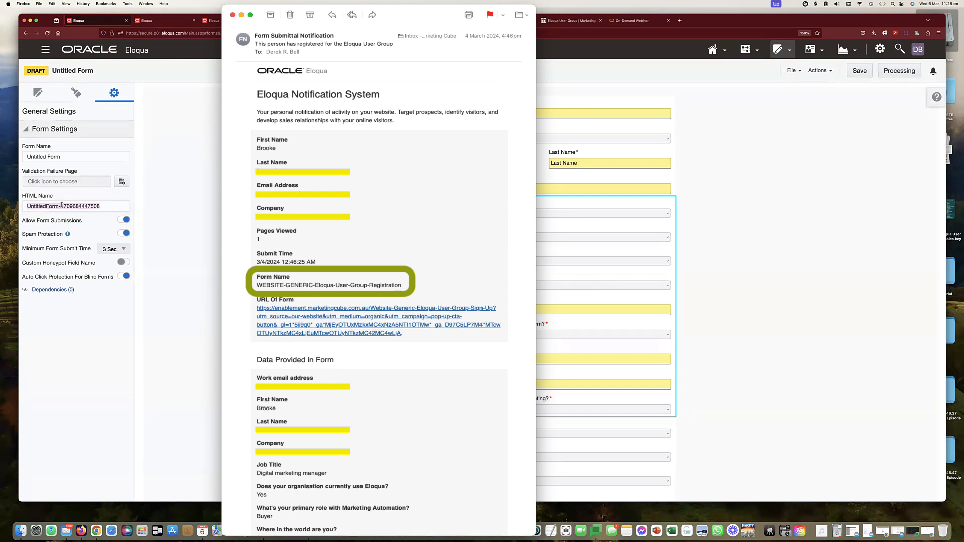
click(105, 206)
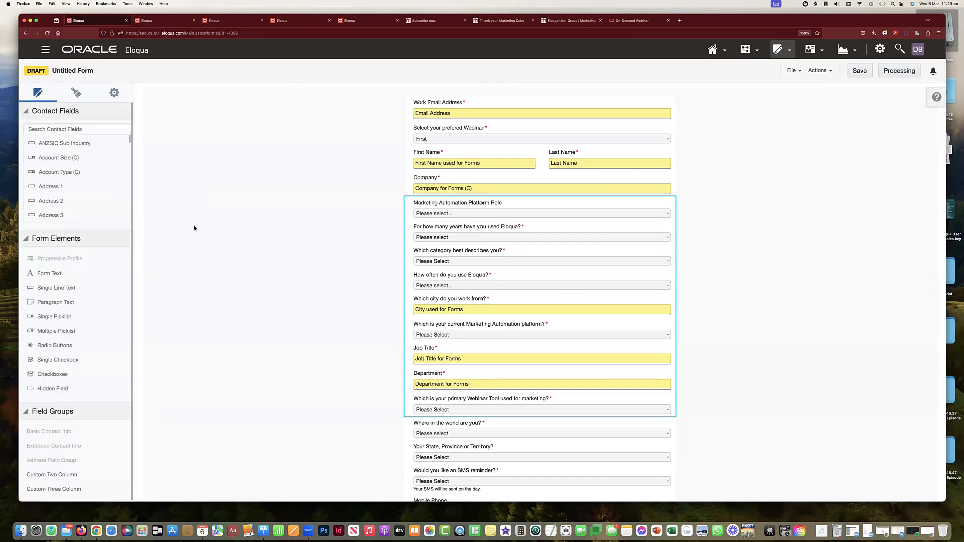
Add a Radio Buttons element between the name row and Company, using the Contact Band picklist for its choices.
scroll(81, 354, down, 1)
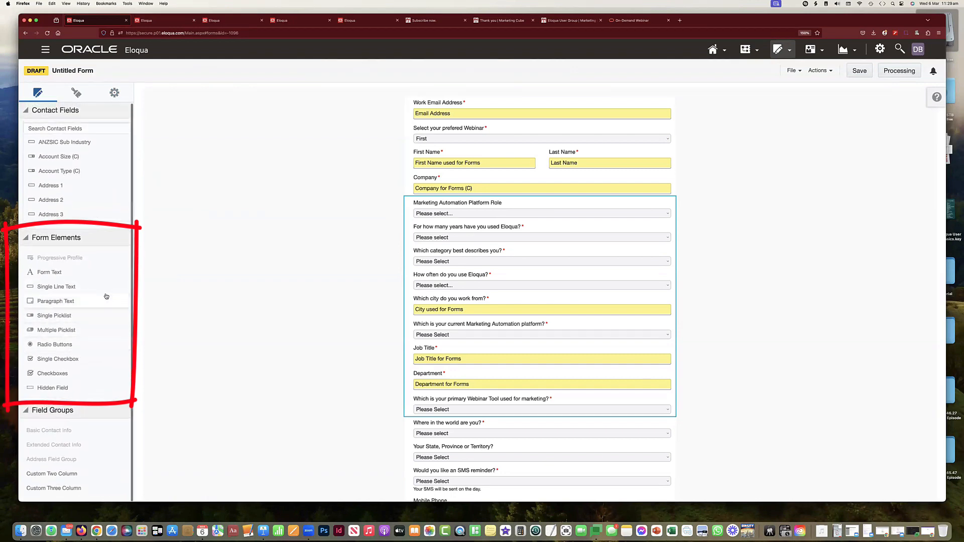
drag(68, 344, 458, 180)
click(455, 195)
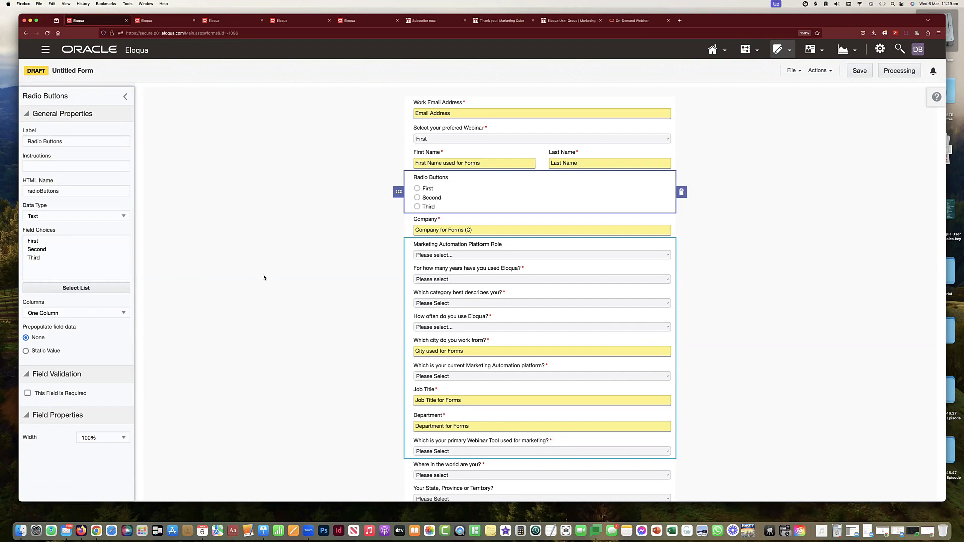
click(90, 288)
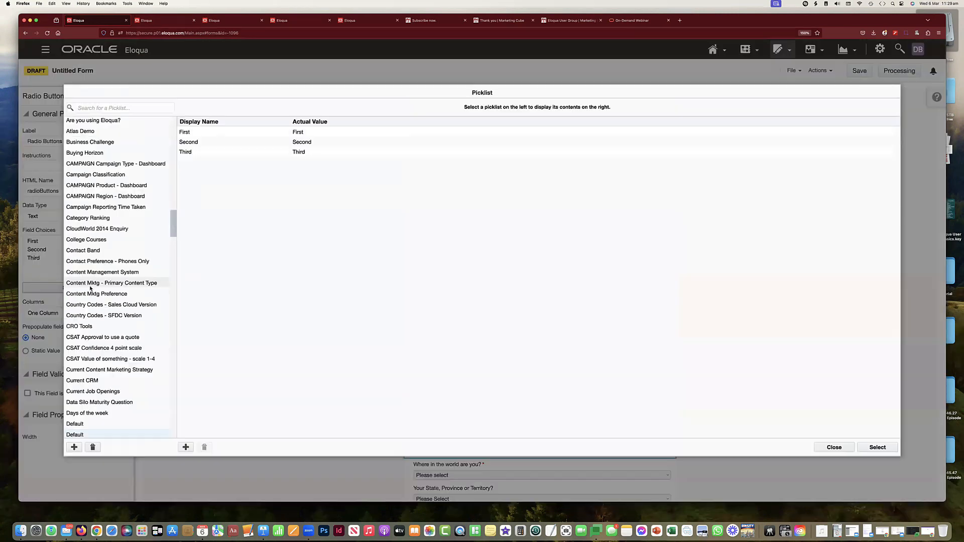
click(109, 251)
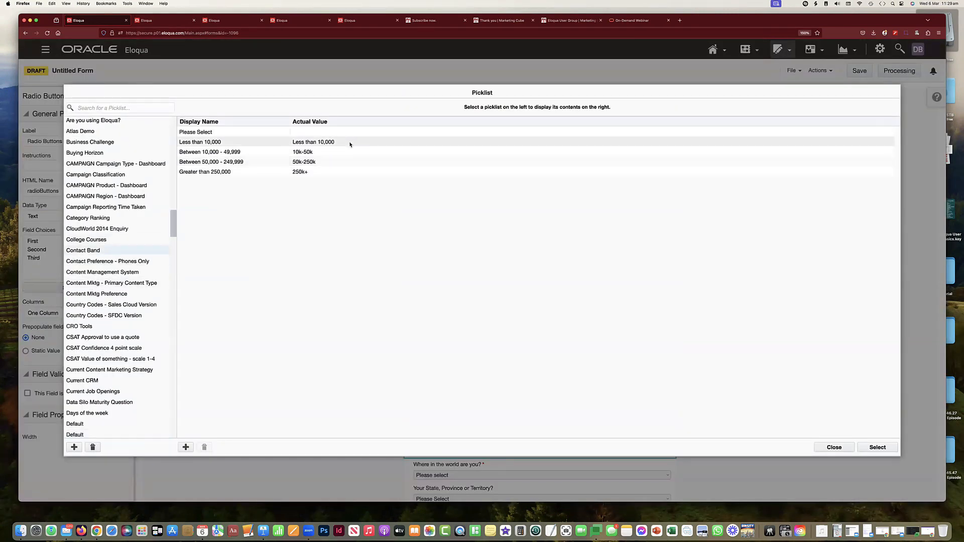
click(871, 452)
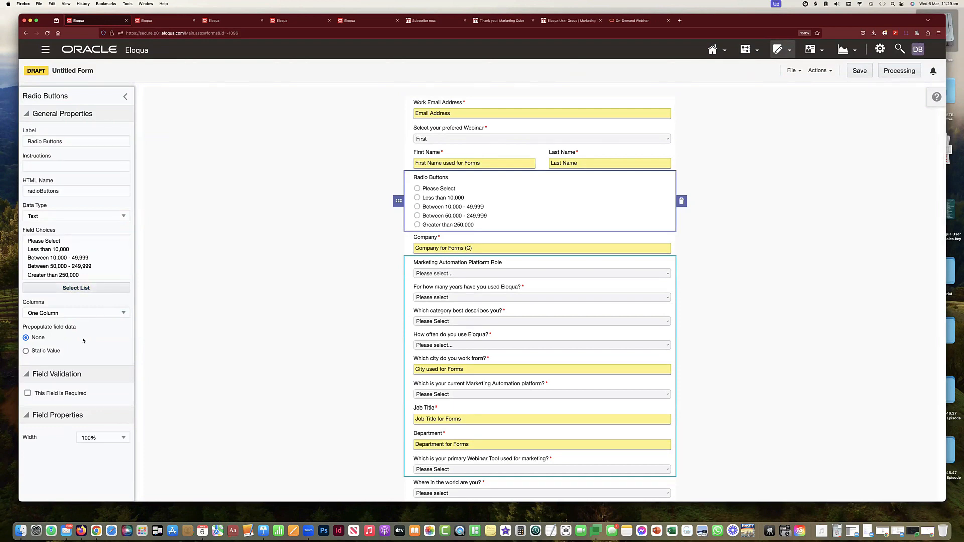
Make the Radio Buttons field required, then turn the requirement off and deselect the field.
click(27, 394)
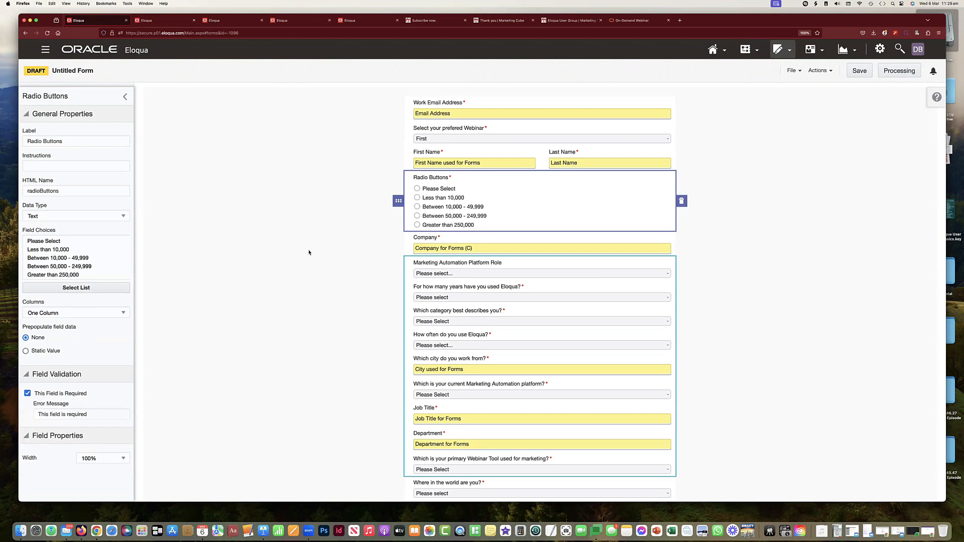
click(27, 393)
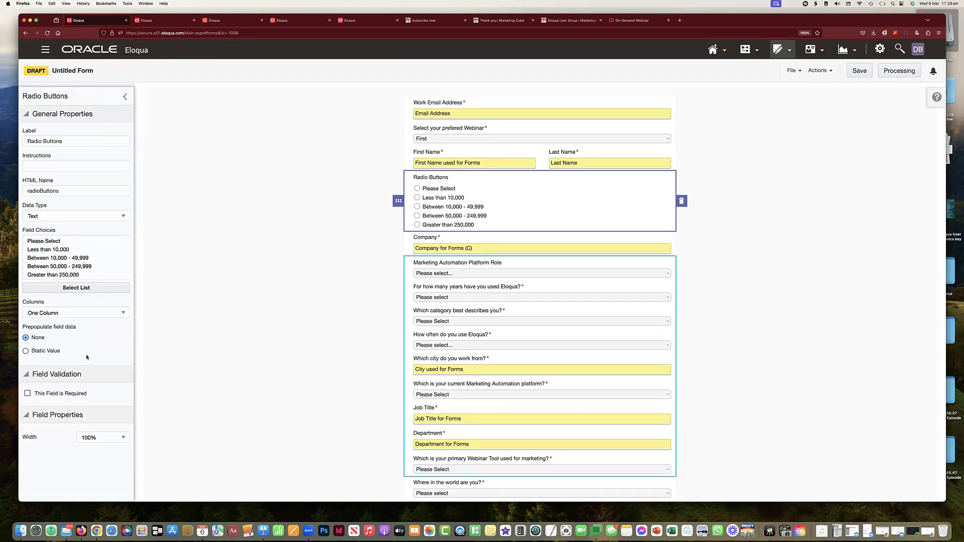
click(211, 230)
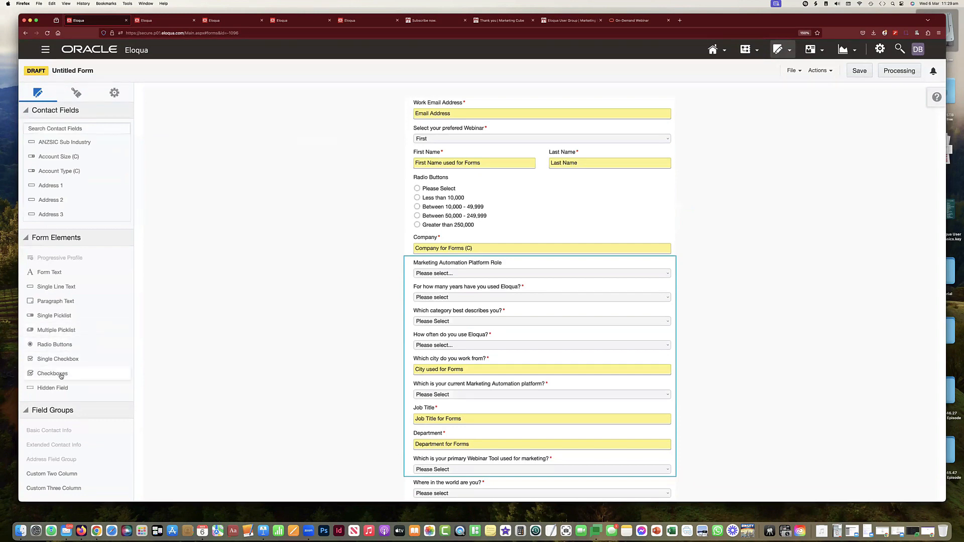
Add a Checkboxes element below the radio buttons, using the Contact Band picklist for its choices.
drag(56, 373, 454, 247)
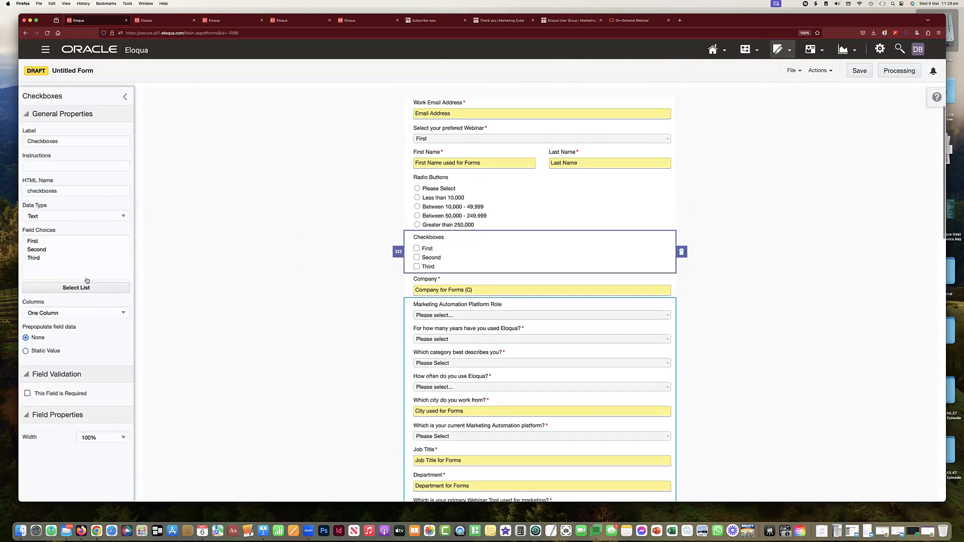
click(77, 287)
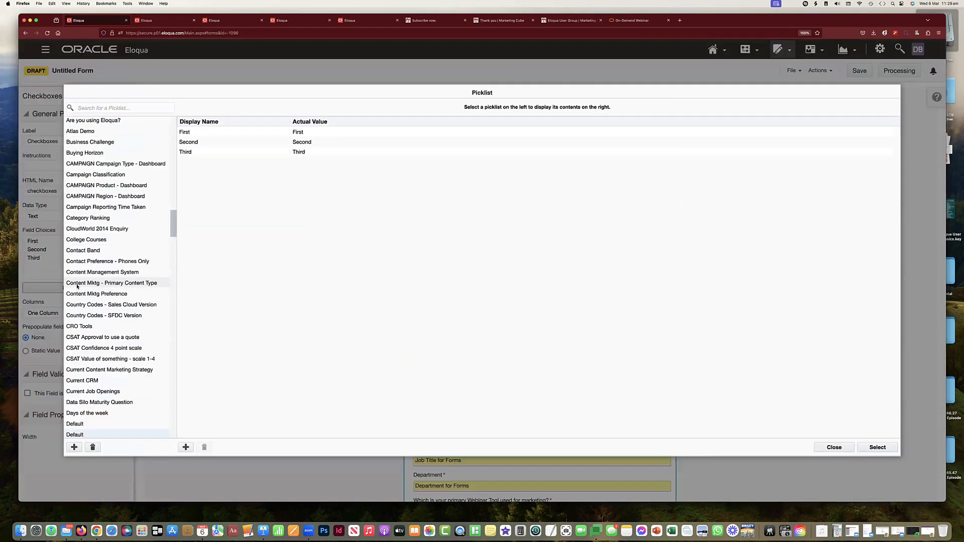
click(106, 250)
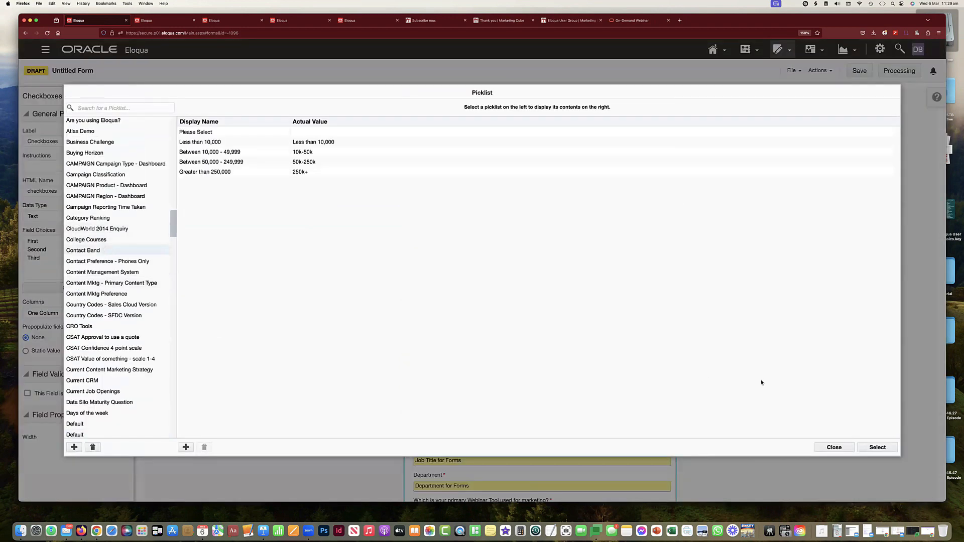
click(878, 448)
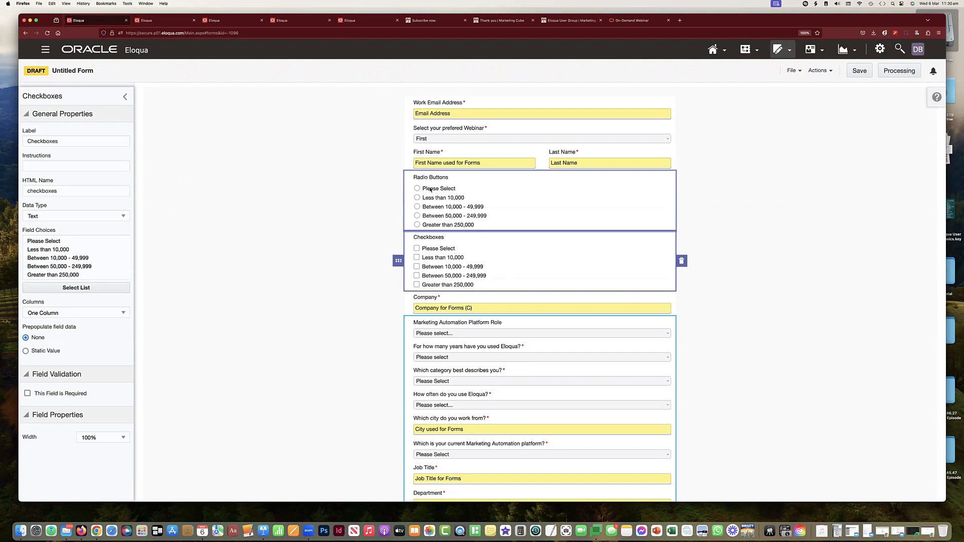
click(348, 221)
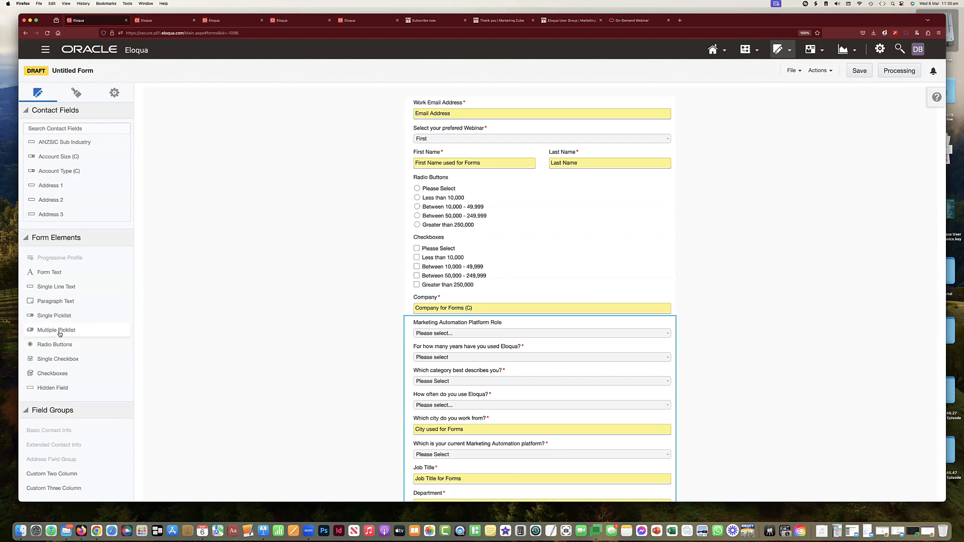
Add a Multiple Picklist element below the checkboxes, using the Content Mktg Preference picklist for its choices.
drag(59, 333, 431, 298)
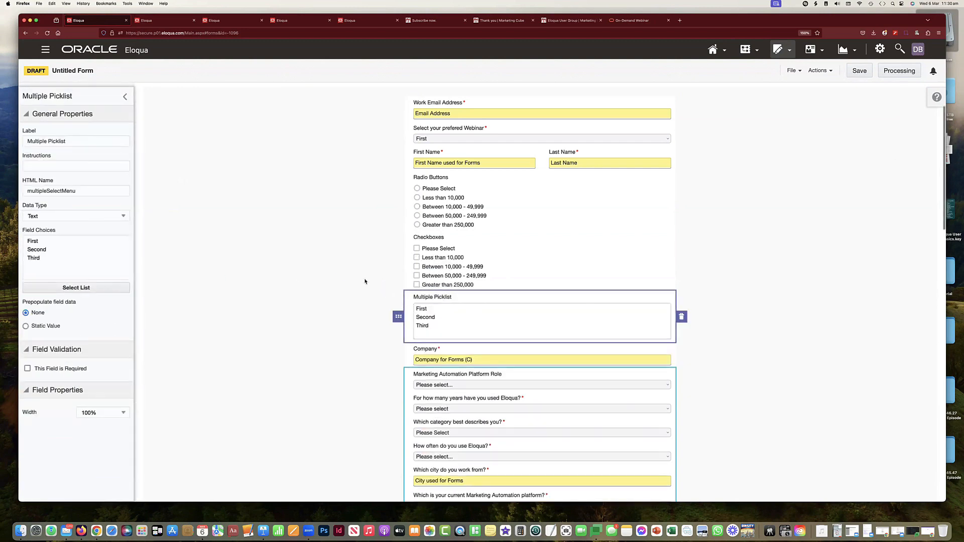
click(83, 289)
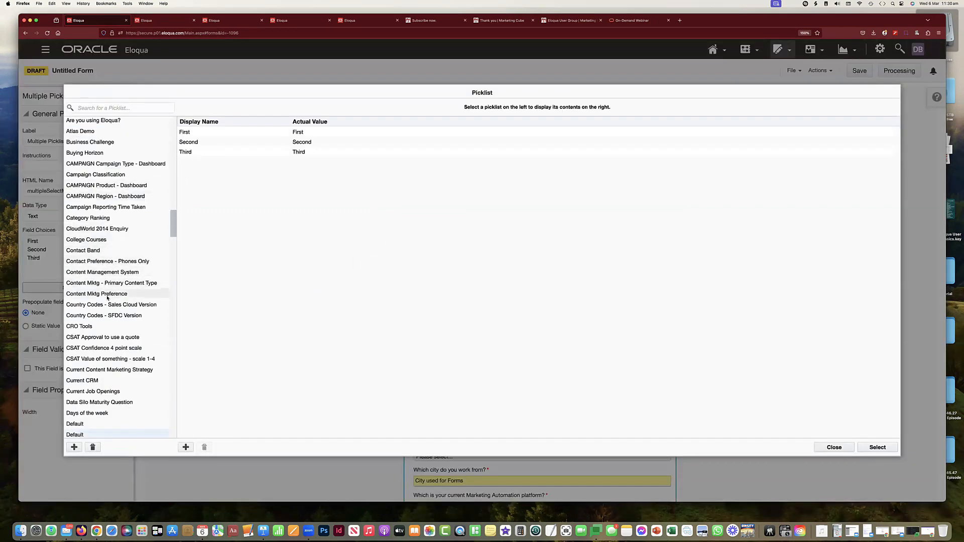
click(109, 294)
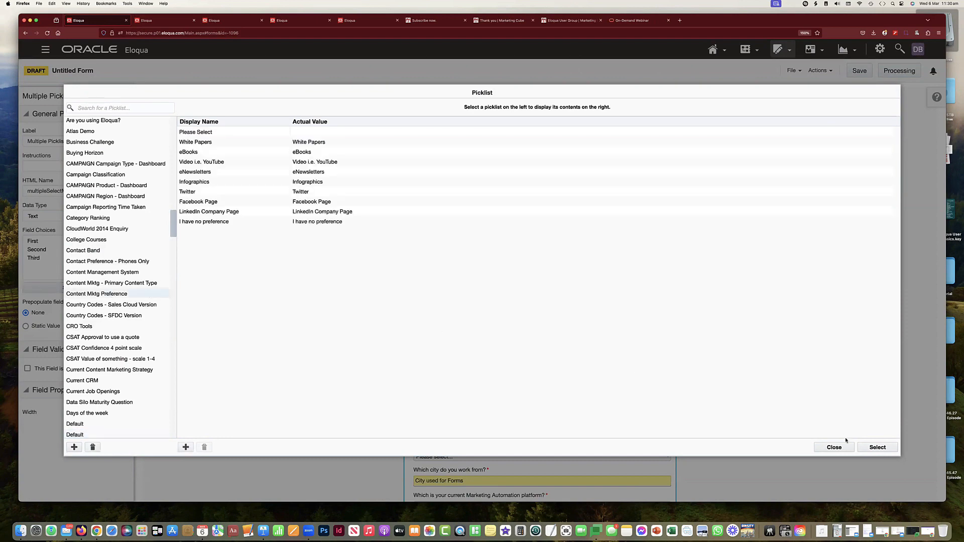
click(876, 447)
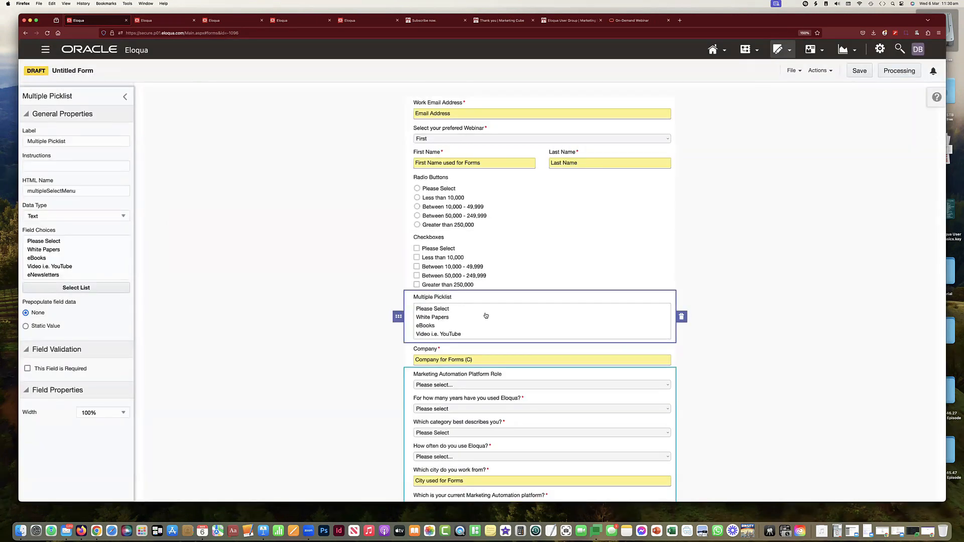
scroll(486, 316, down, 2)
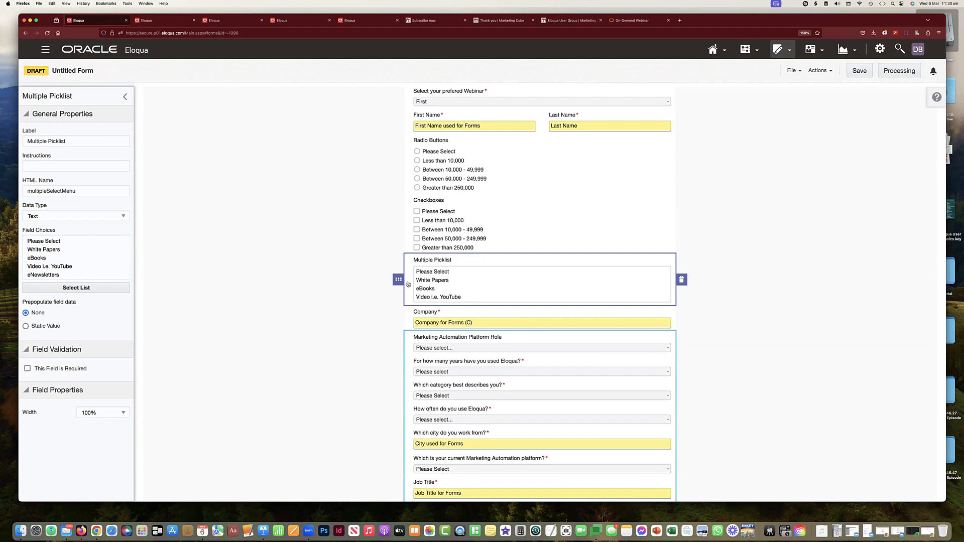
click(361, 272)
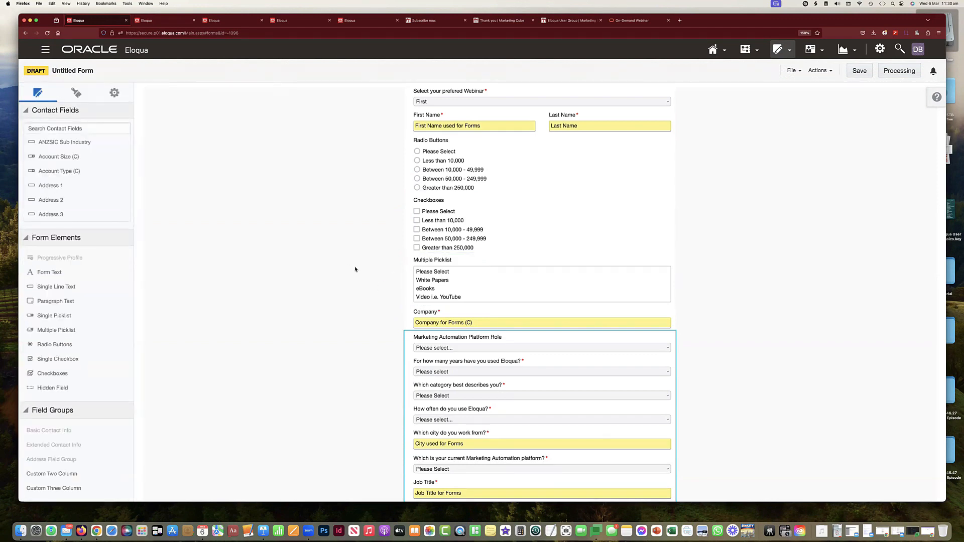
scroll(378, 227, up, 2)
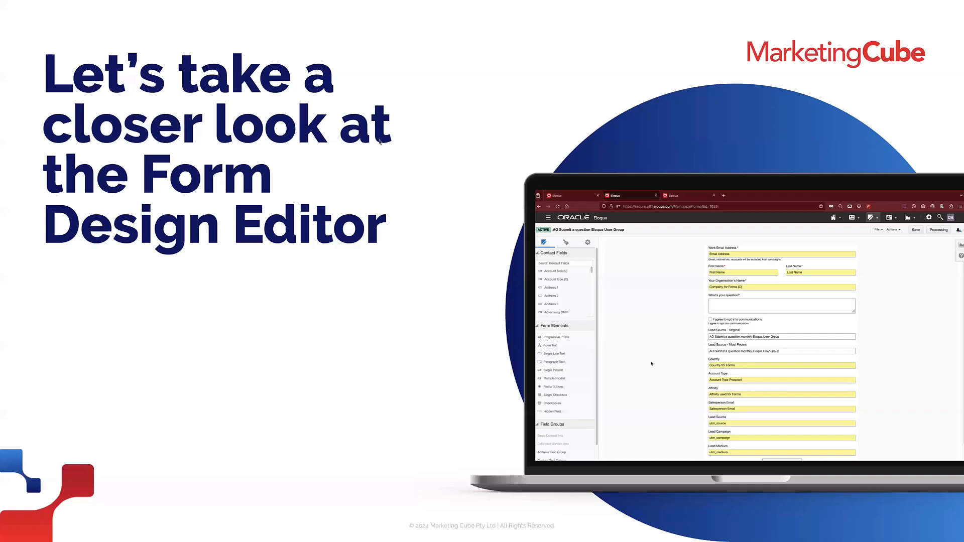
key(Right)
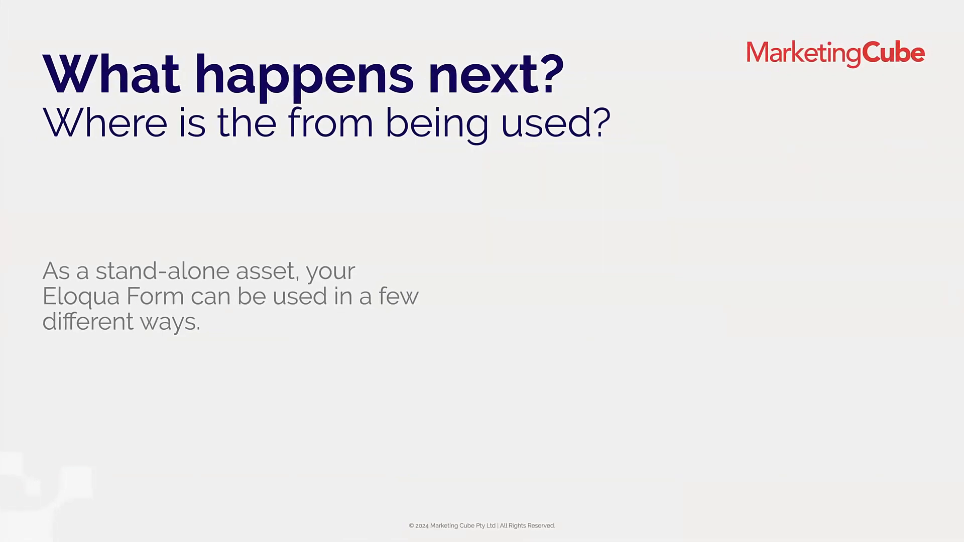
key(Right)
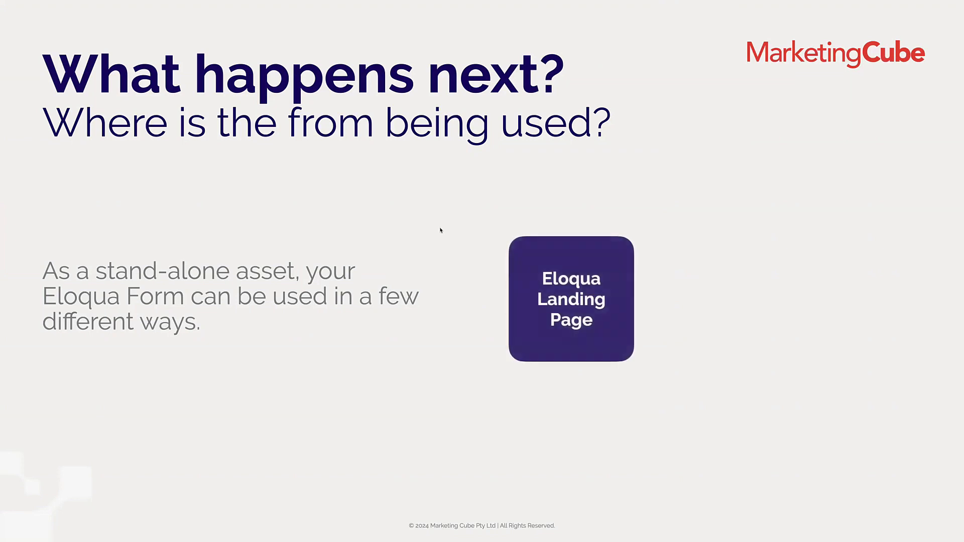